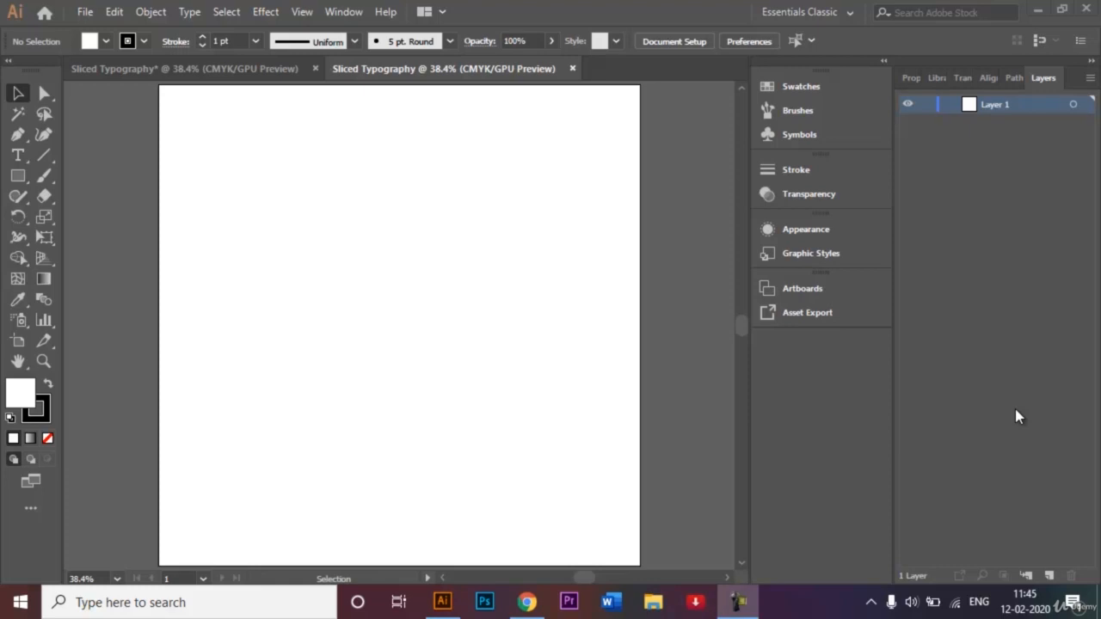
- Examine the finished SLICED artwork for reference and check the workspace and Smart Guides settings for the blank document
click(265, 67)
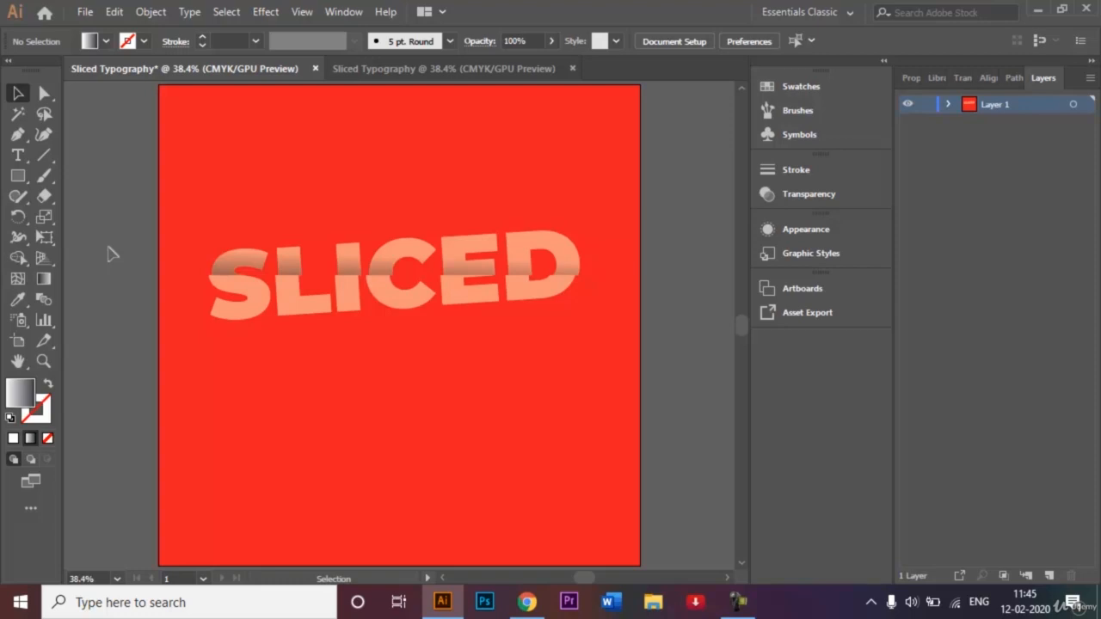
click(390, 74)
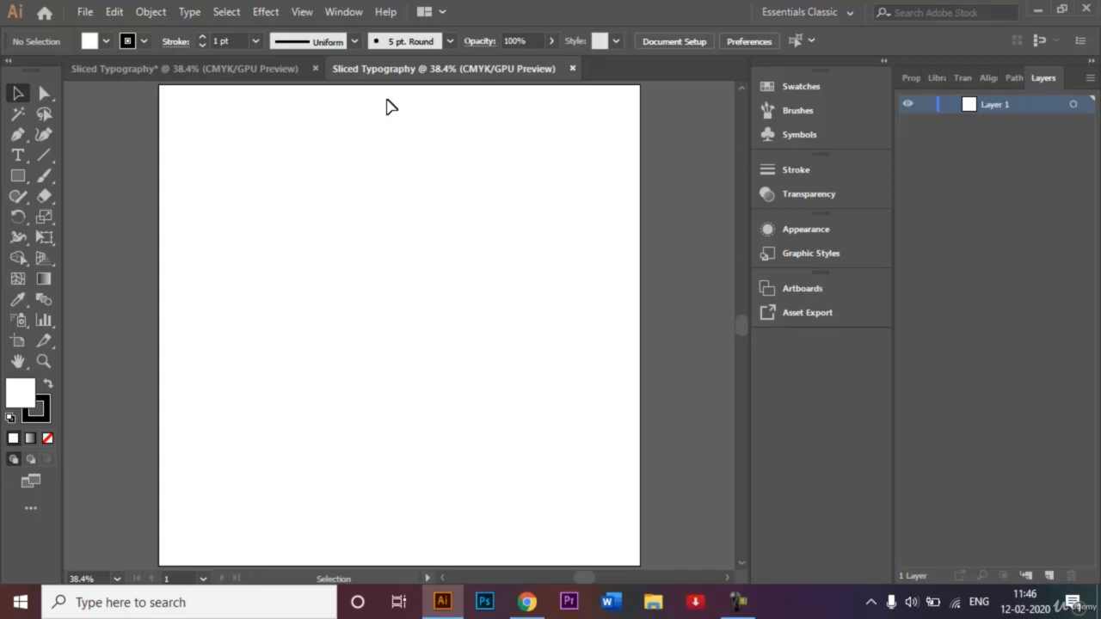
click(781, 10)
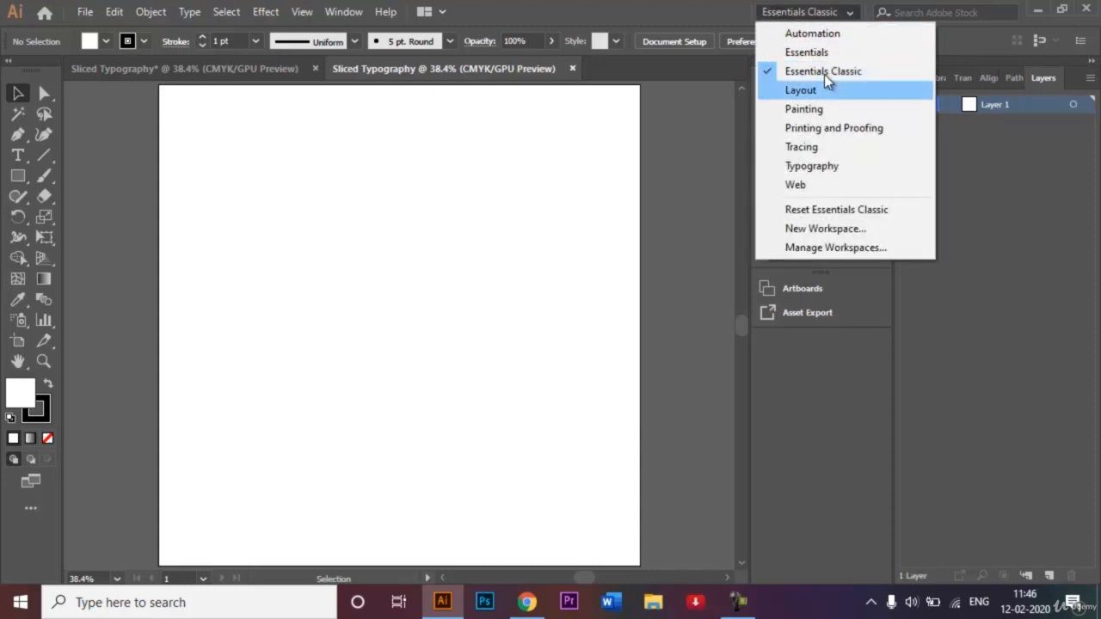
click(423, 217)
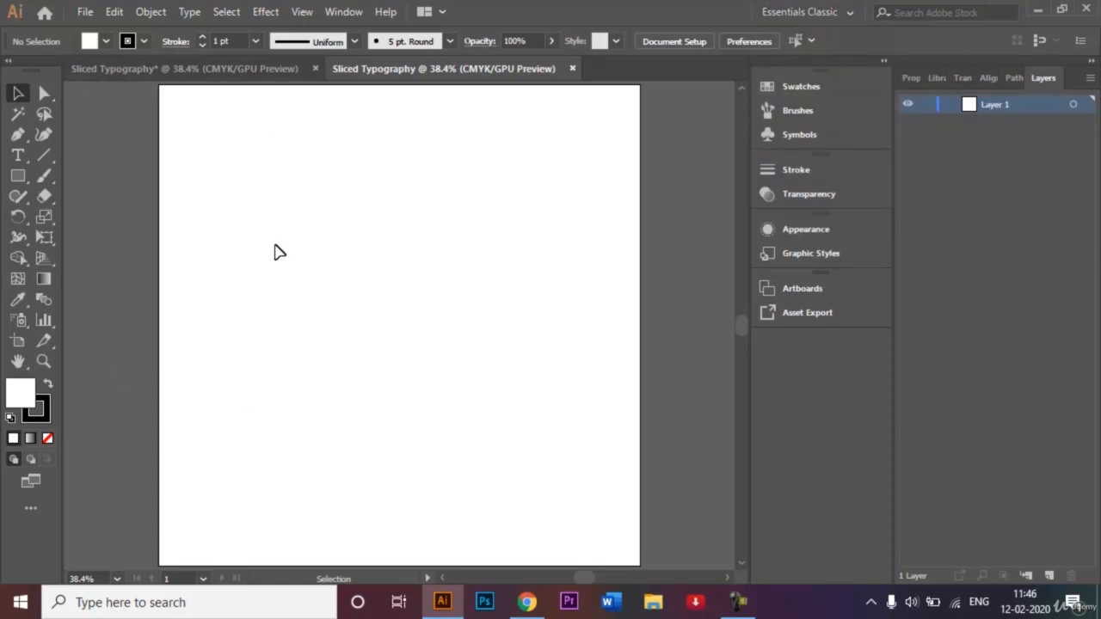
click(211, 76)
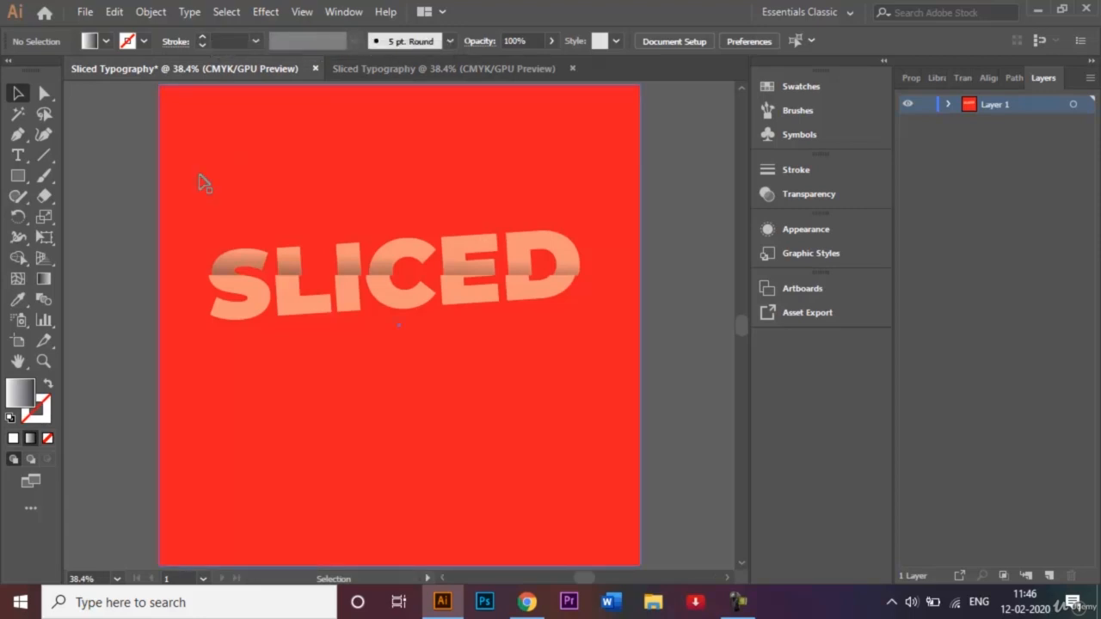
click(464, 74)
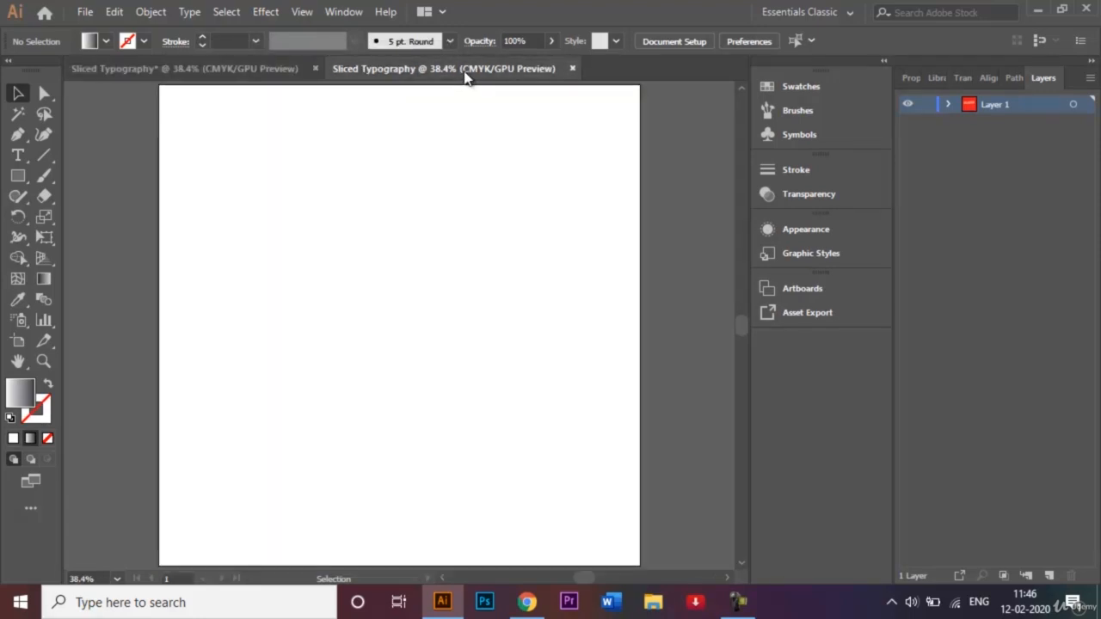
click(301, 12)
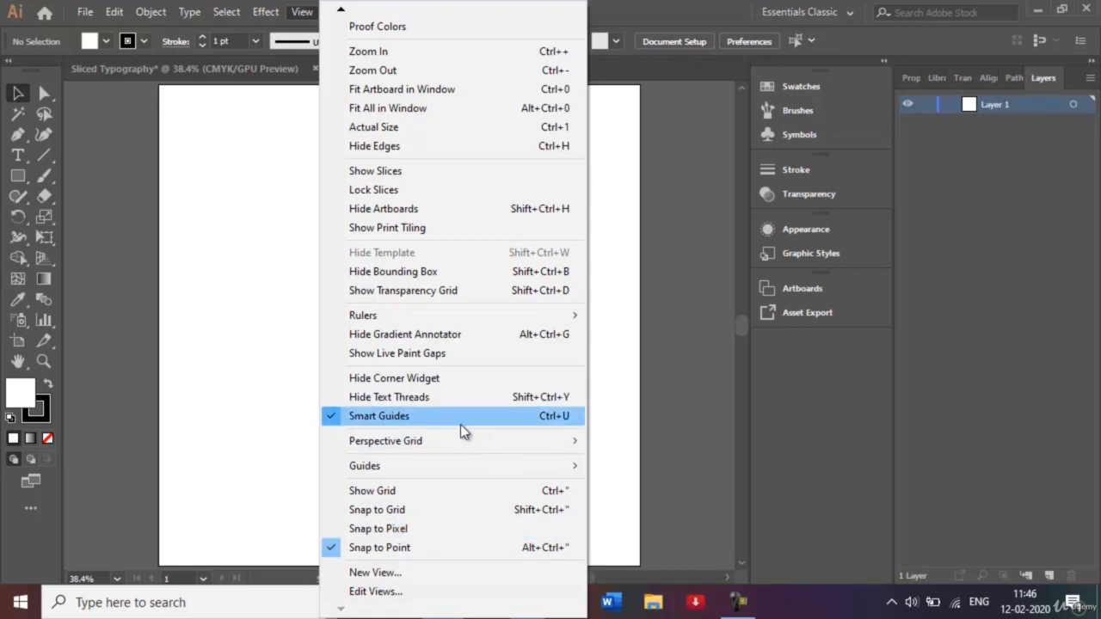
click(241, 305)
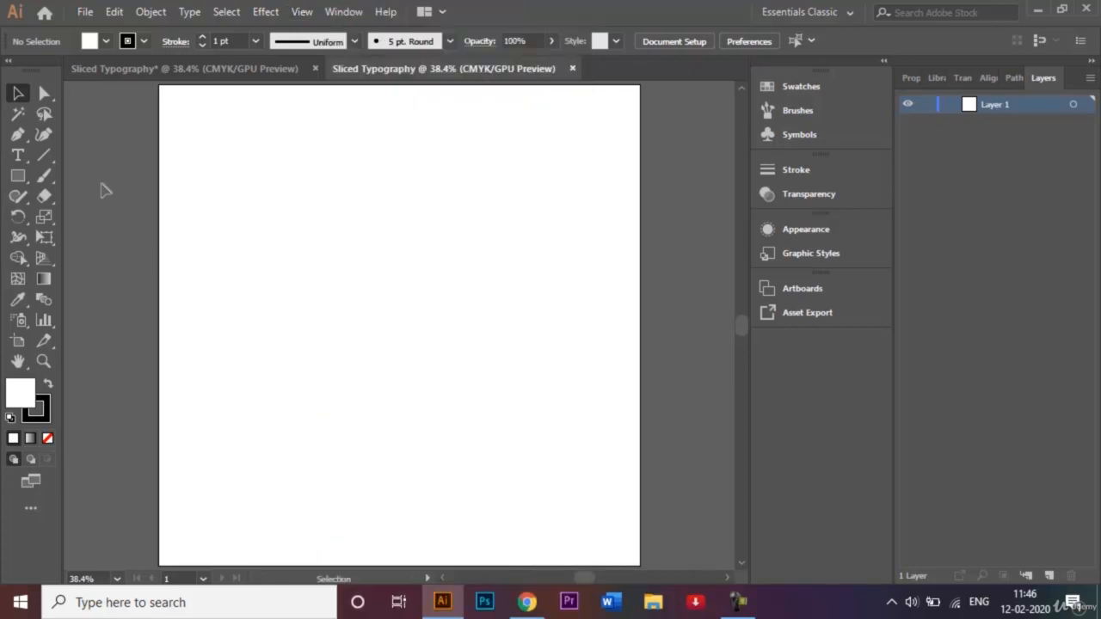
- Add the text "SLICED" on the blank artboard with the Type tool
click(18, 156)
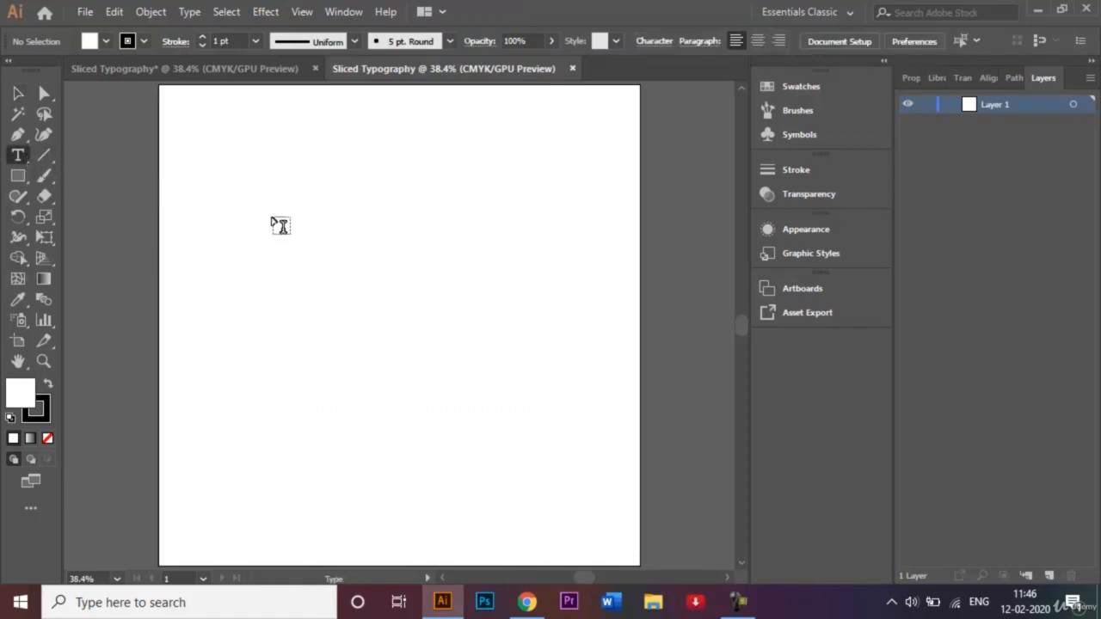
click(278, 240)
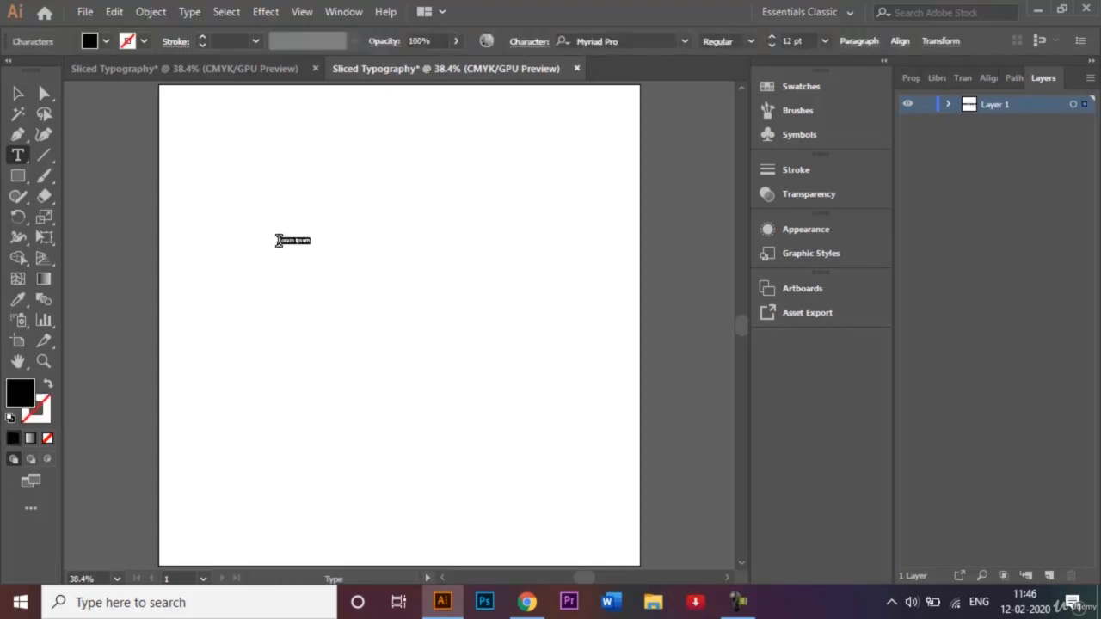
key(BackSpace)
text(SLICED)
- Set the whole SLICED text in Montserrat Black at 200 pt
drag(297, 240, 259, 240)
click(685, 41)
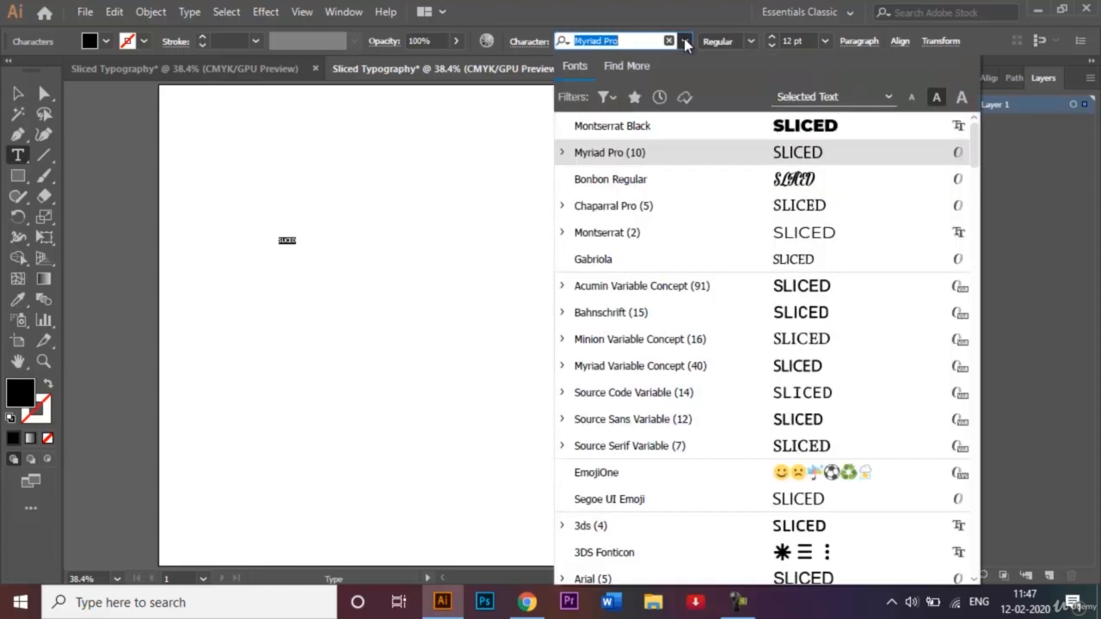
click(677, 125)
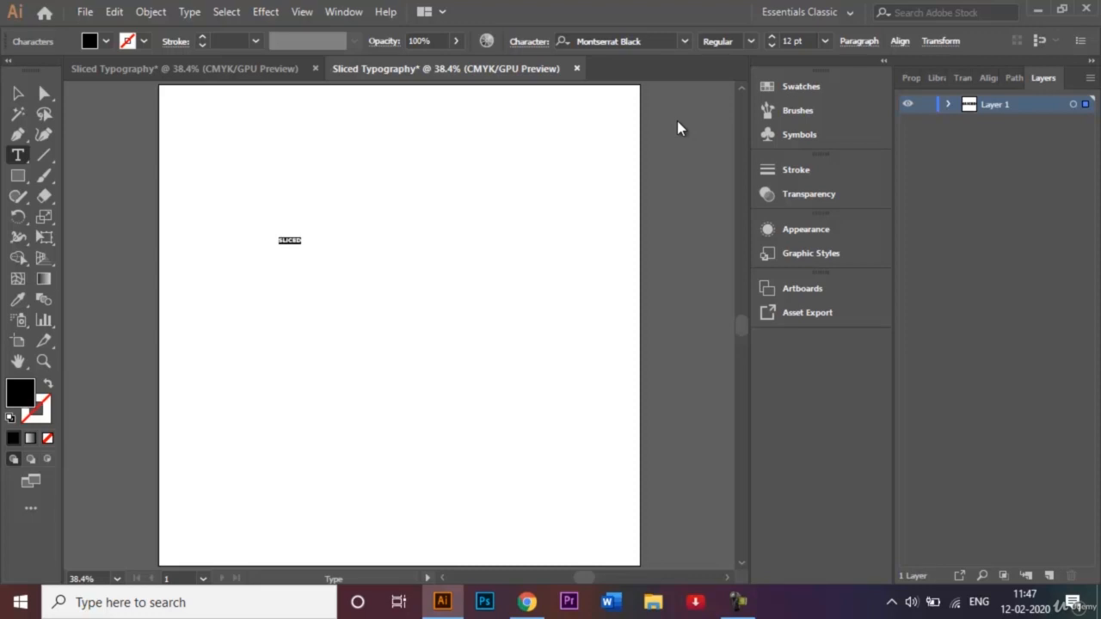
click(787, 39)
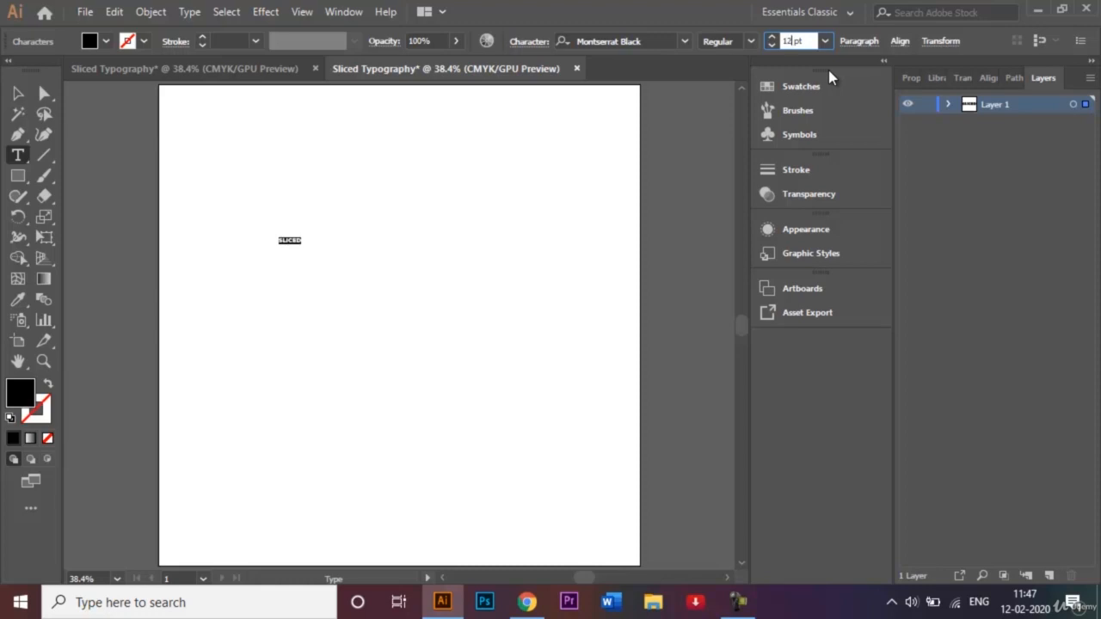
key(BackSpace)
key(BackSpace)
text(200)
key(Return)
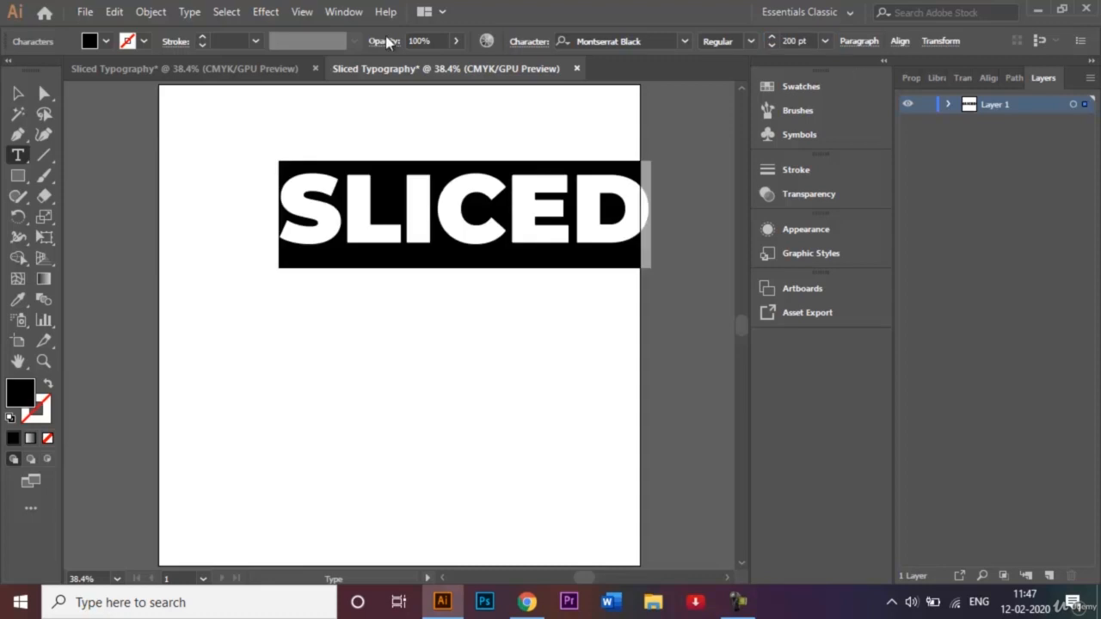
- Move the SLICED text to the horizontal middle of the artboard, slightly above centre, and convert it to outlines
click(18, 93)
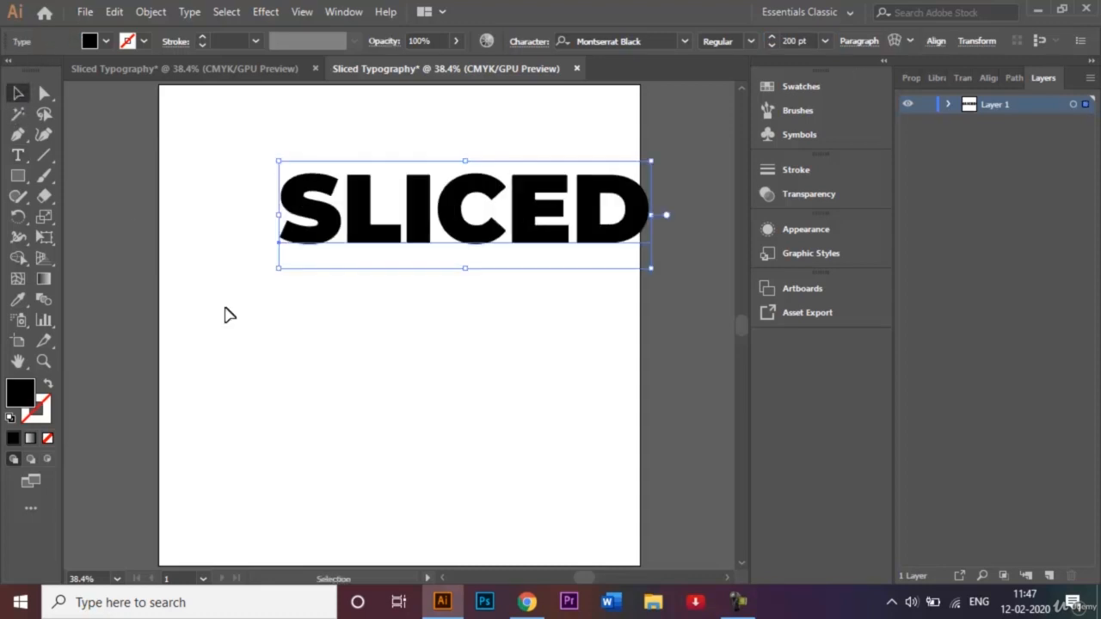
click(225, 315)
drag(420, 232, 349, 303)
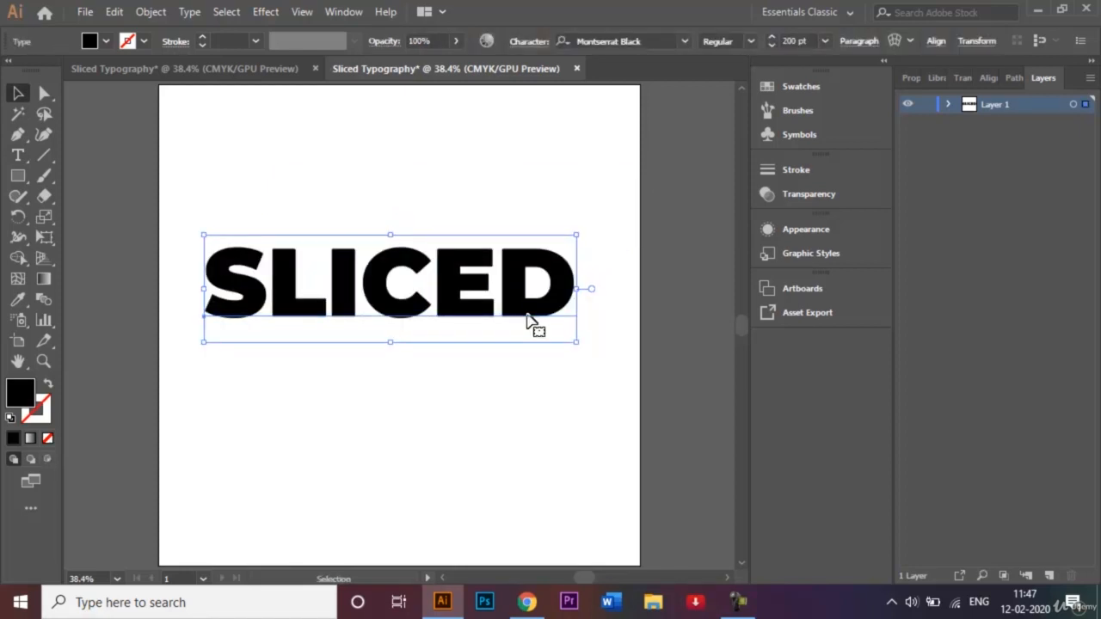
right_click(428, 295)
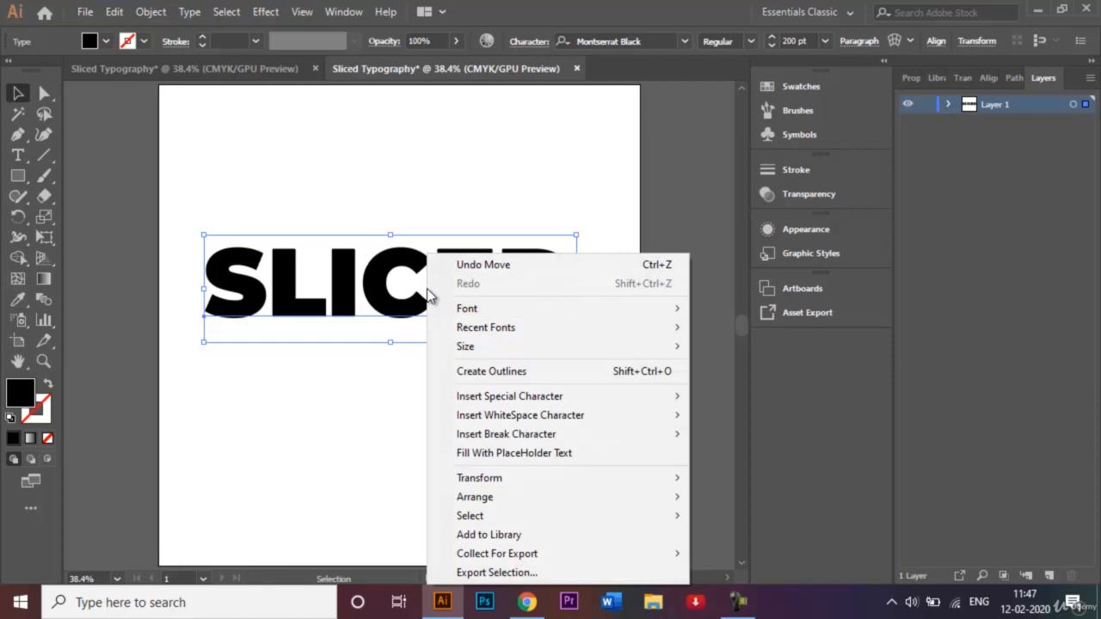
click(537, 373)
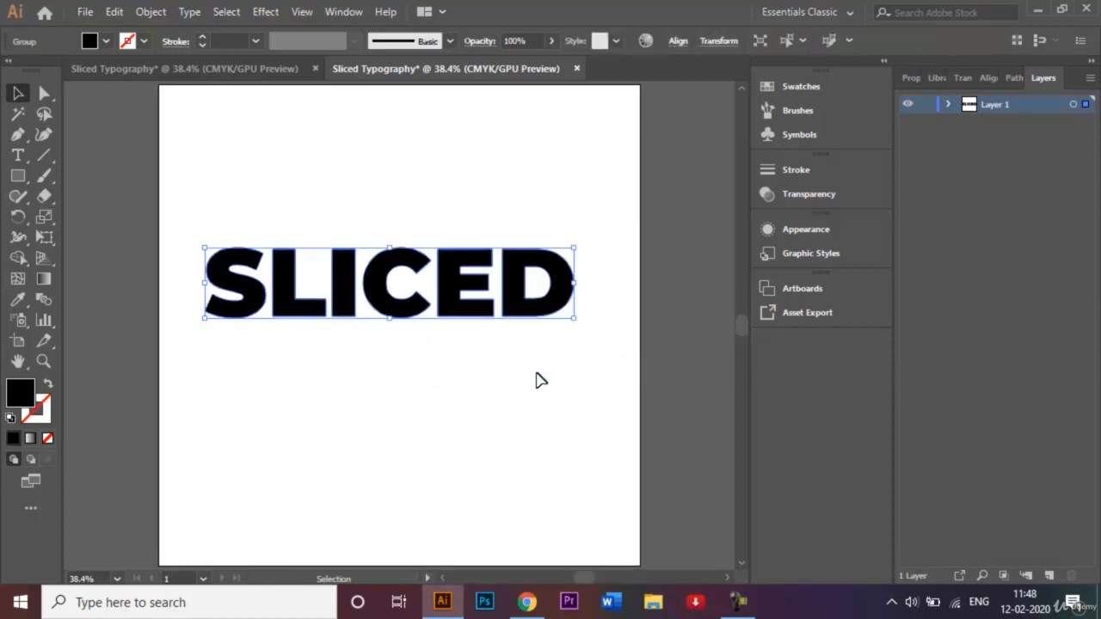
- Set the outlined SLICED lettering to 50% opacity and rotate it slightly counterclockwise so it slopes upward
click(515, 41)
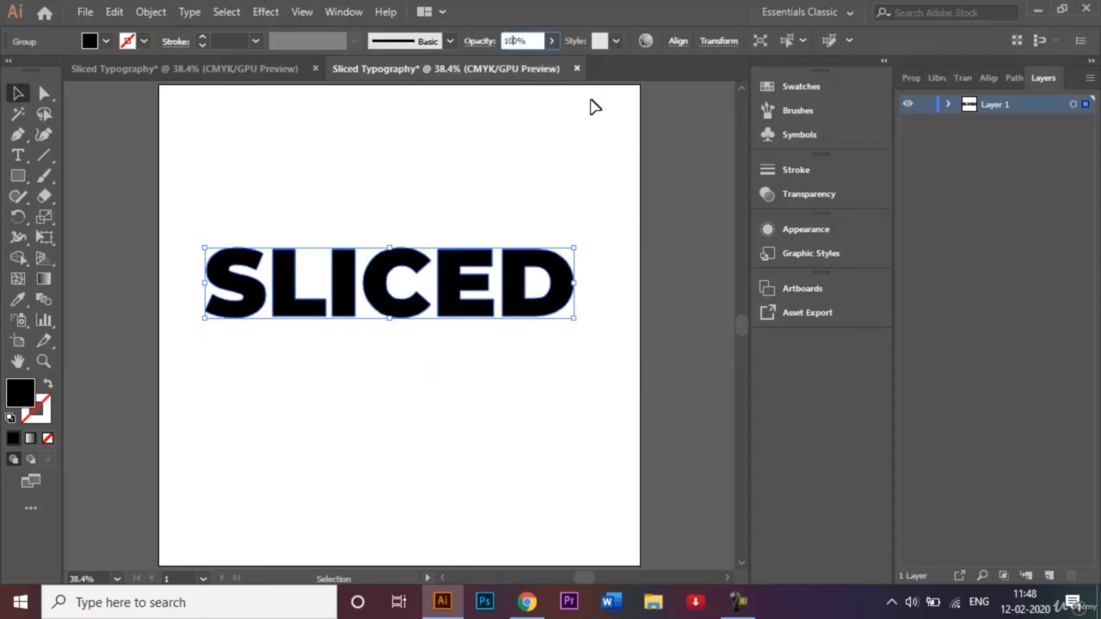
text(50)
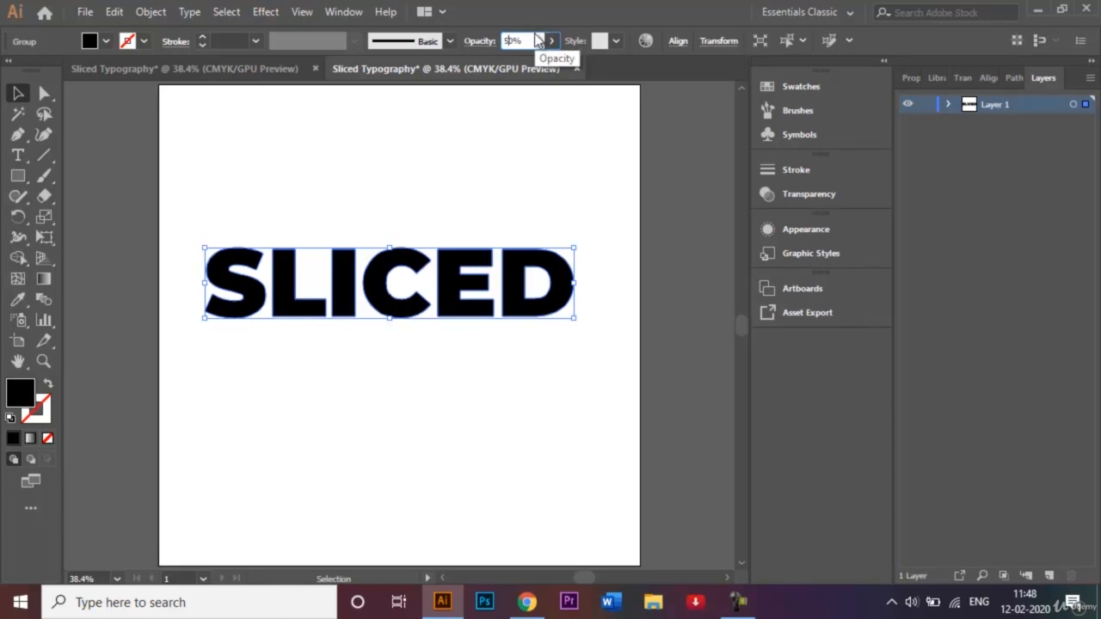
key(Return)
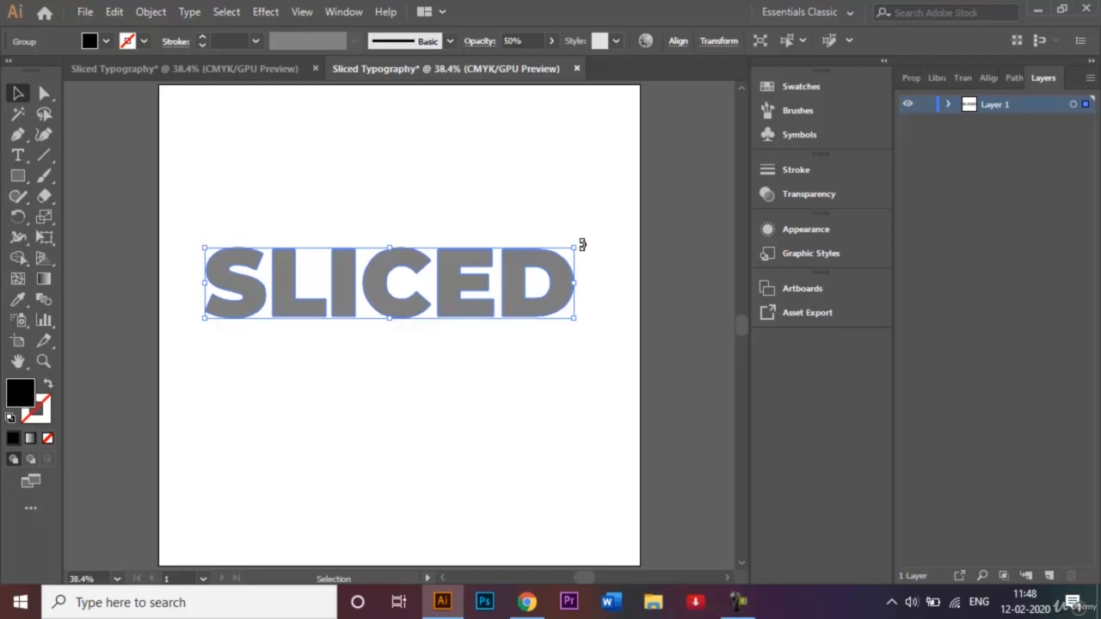
drag(581, 245, 573, 240)
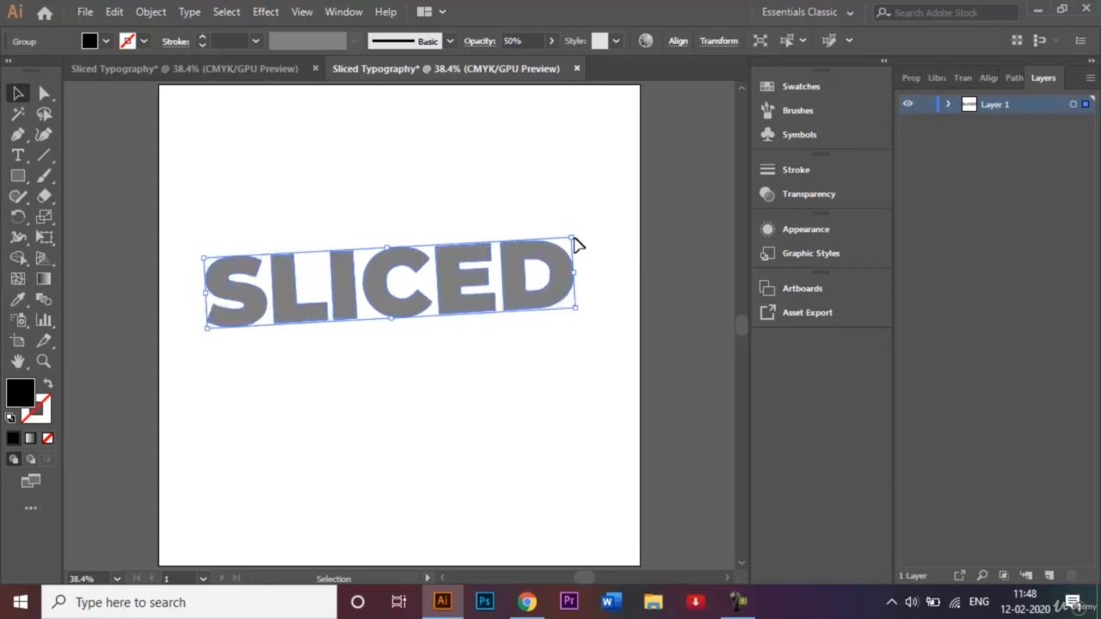
click(513, 198)
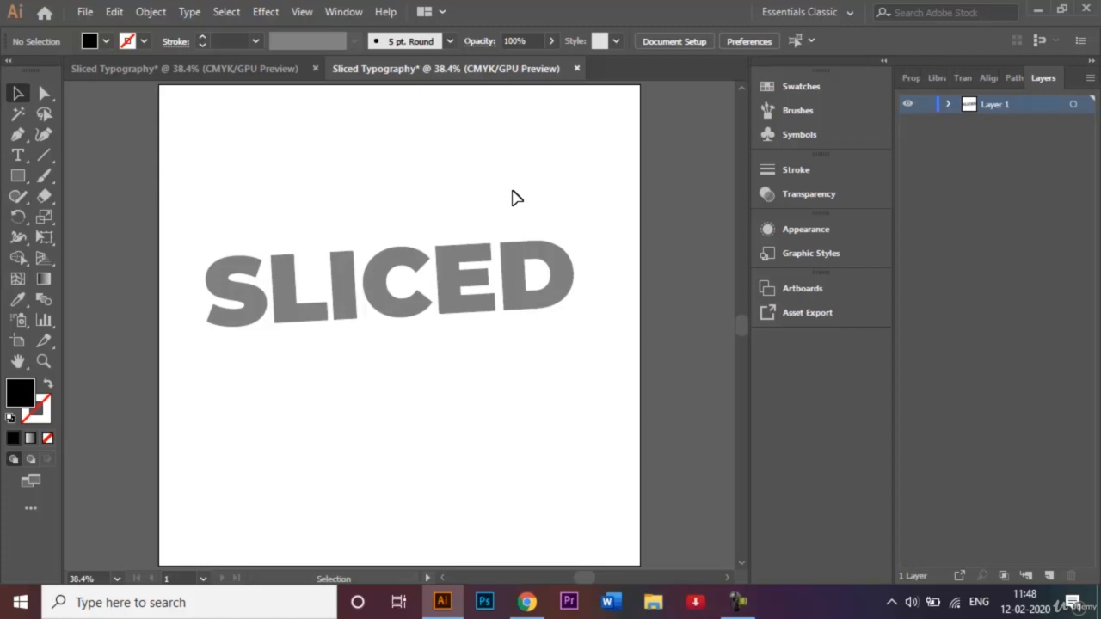
- Draw a rectangle about 788 × 155 px covering the upper half of the SLICED lettering, slightly wider than the word
click(18, 176)
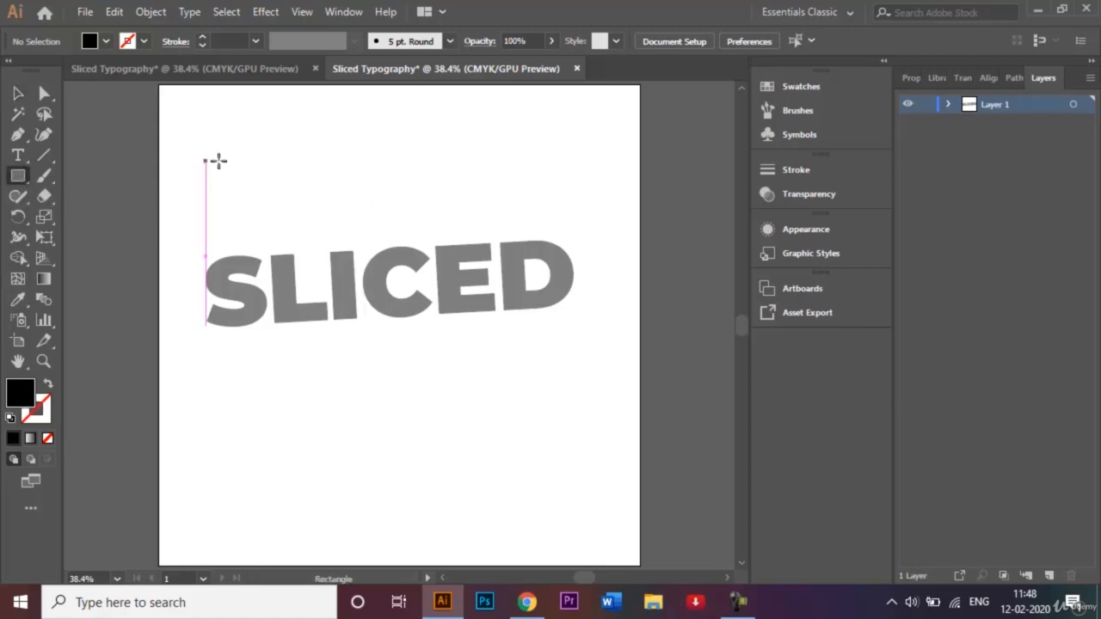
drag(200, 208, 580, 282)
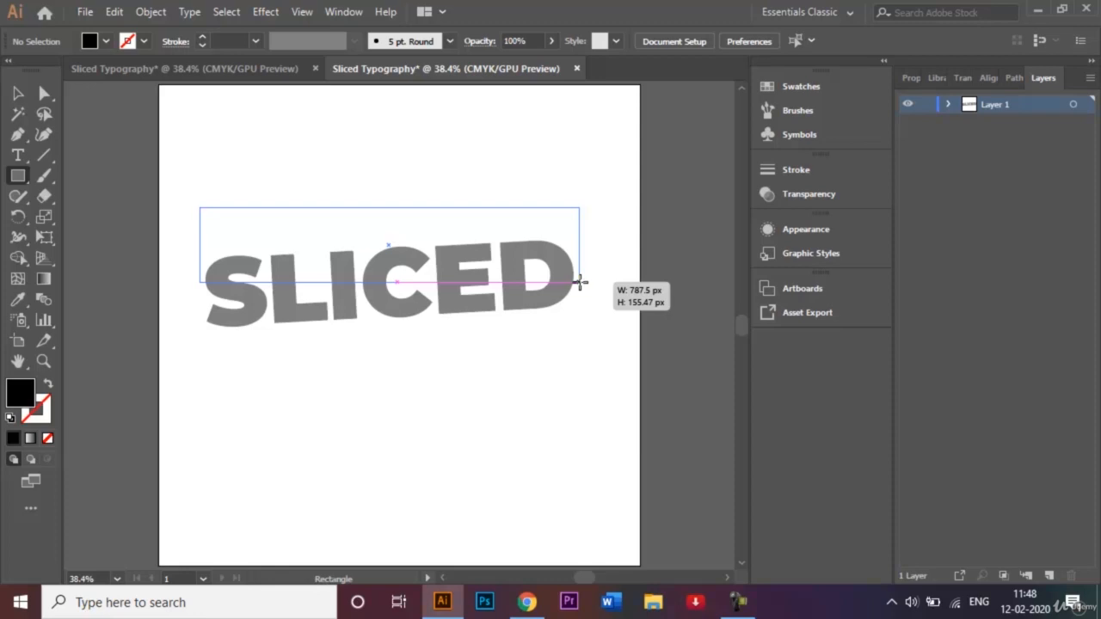
drag(581, 282, 581, 282)
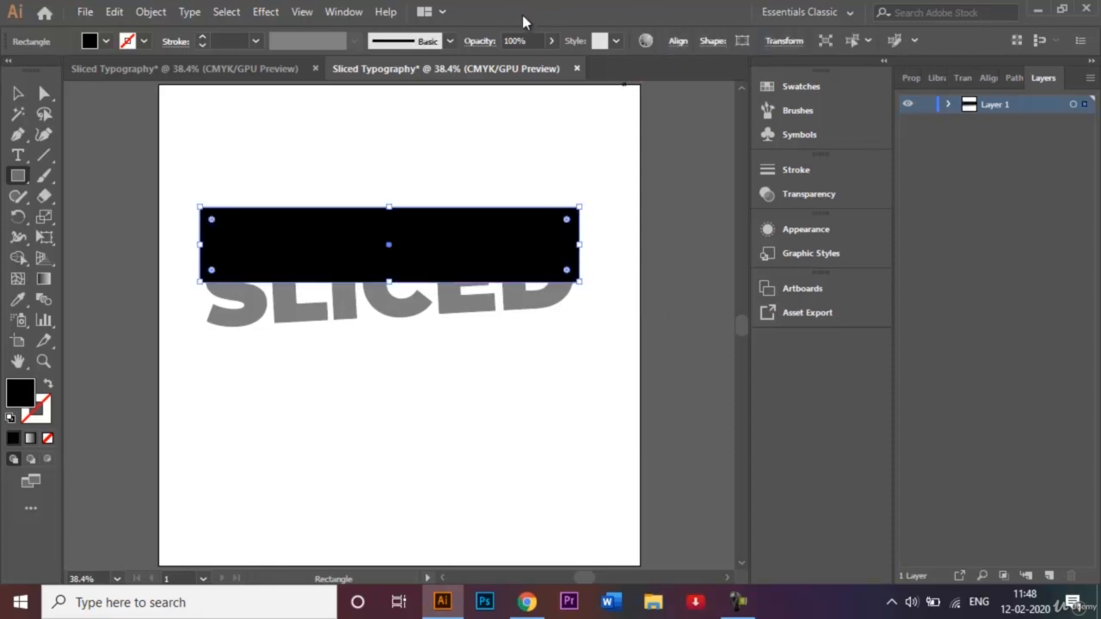
- Set the rectangle's opacity to 50% and deselect it
click(514, 40)
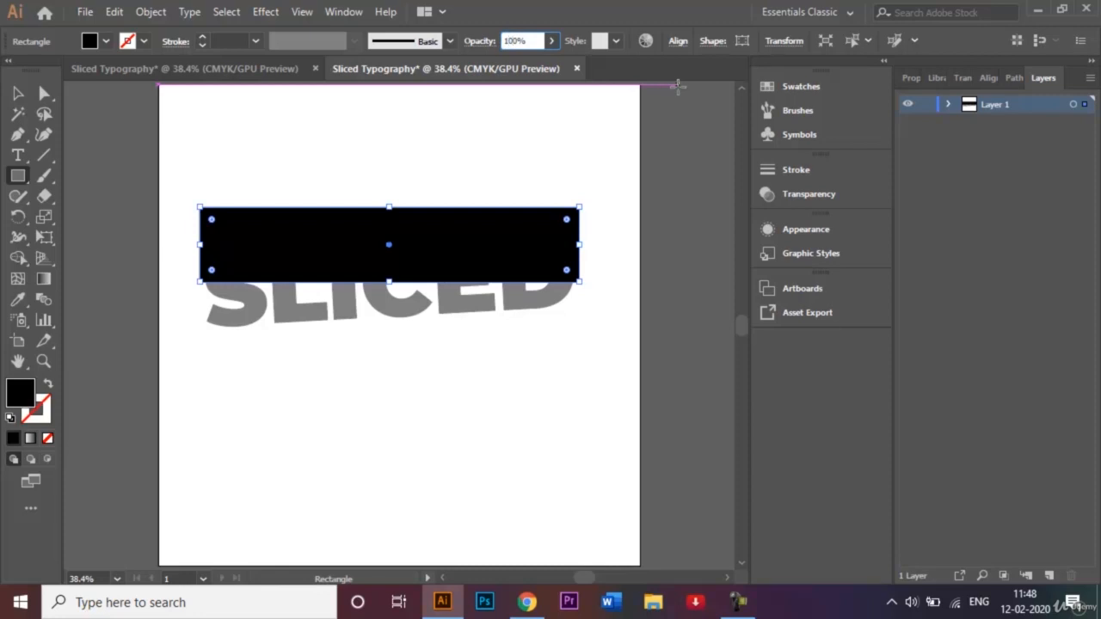
key(BackSpace)
key(Return)
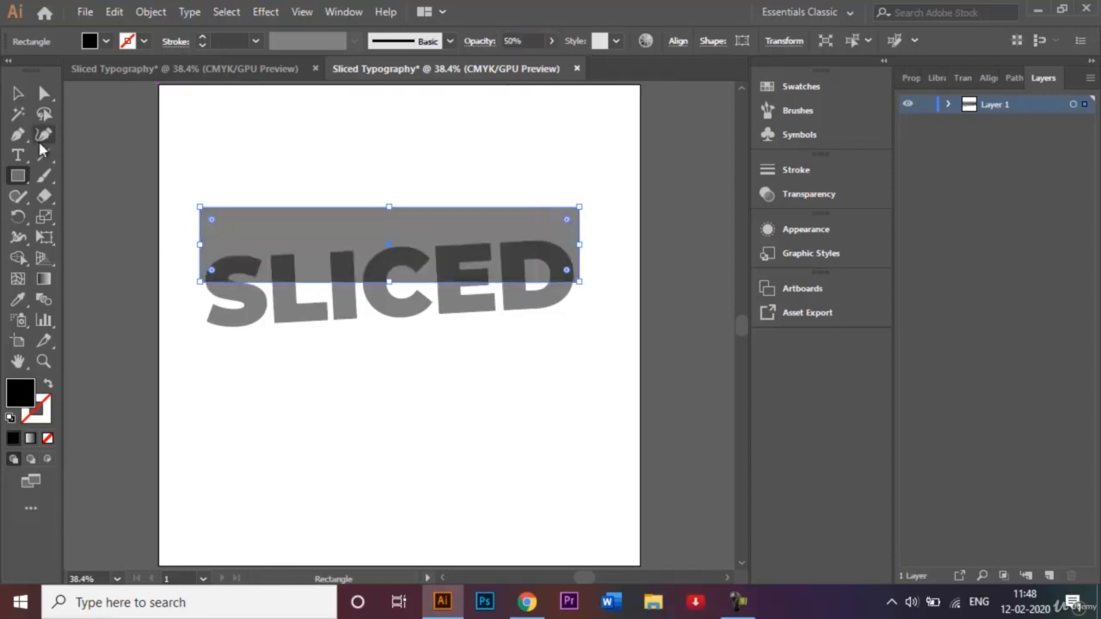
click(18, 95)
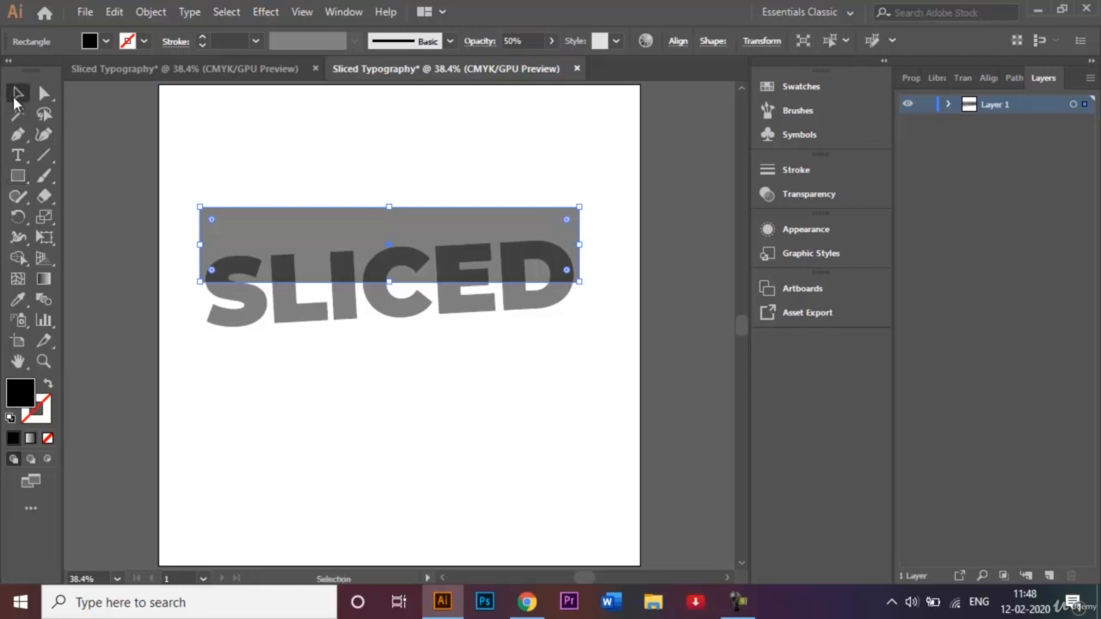
click(293, 150)
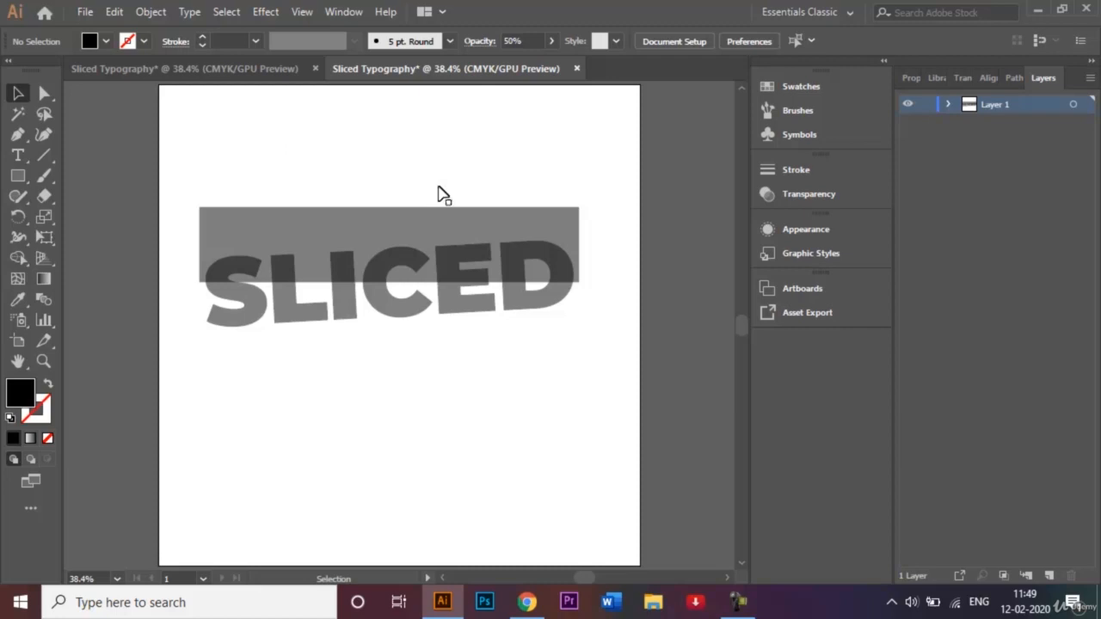
- Use Shape Builder on the lettering and rectangle to remove the rectangle areas outside the letters and merge the letters' upper parts
drag(577, 346, 164, 179)
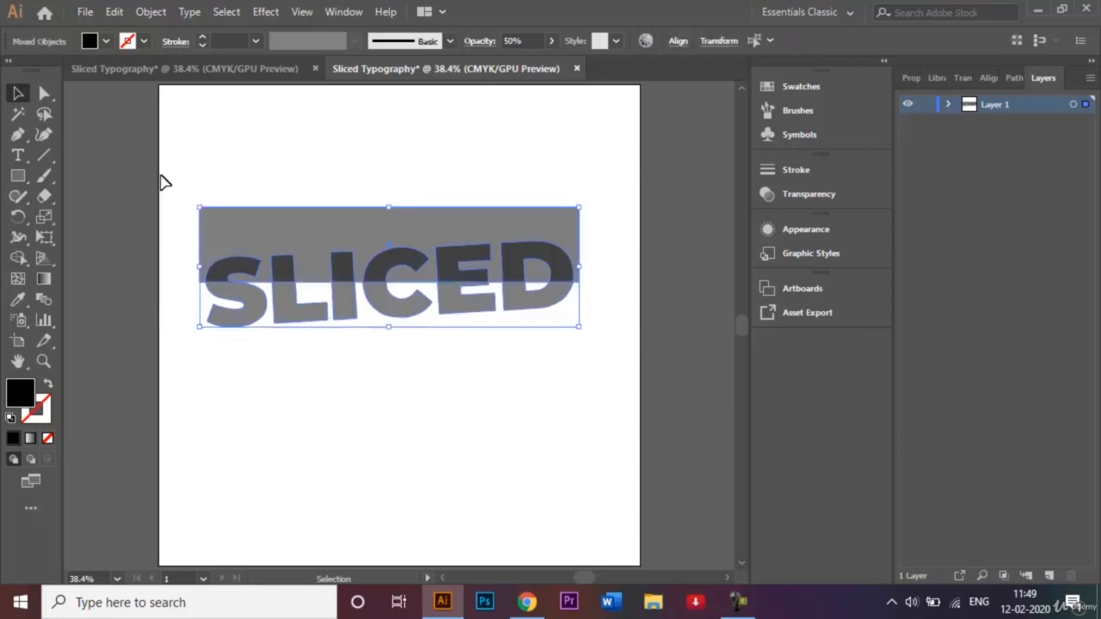
click(18, 263)
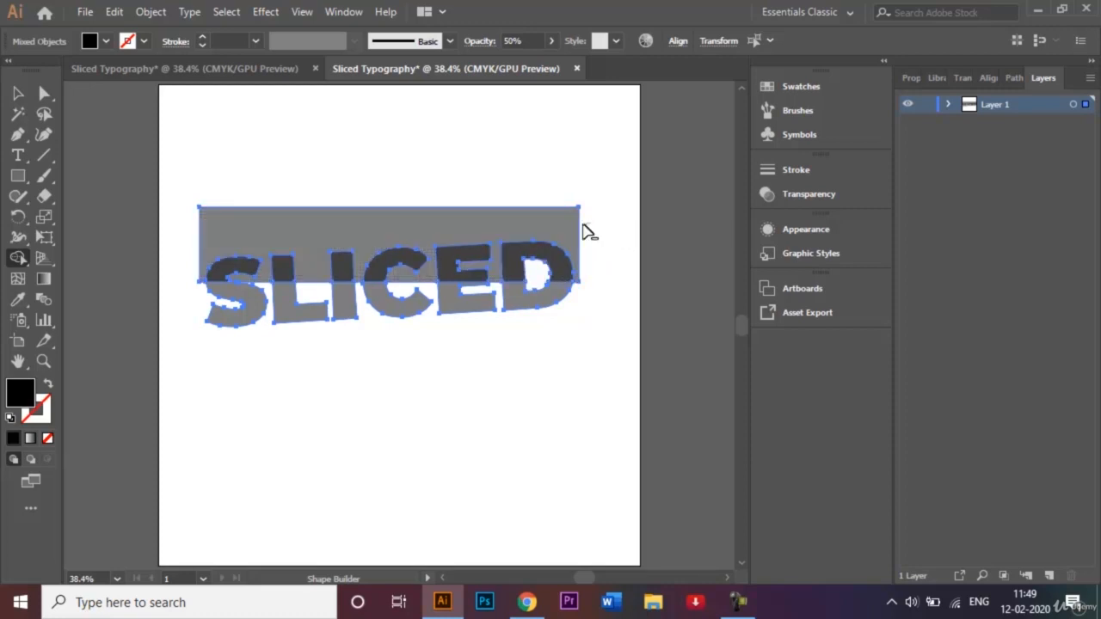
mouse_move(590, 223)
mouse_down()
mouse_move(483, 219)
mouse_move(177, 250)
mouse_up()
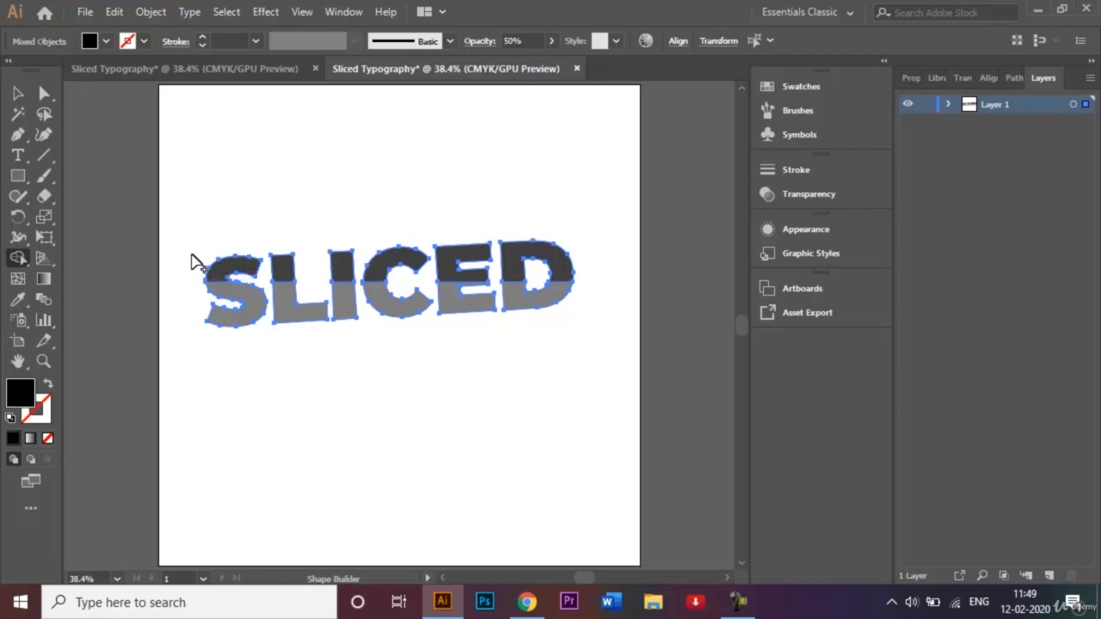
mouse_move(187, 259)
mouse_down()
mouse_move(295, 269)
mouse_move(530, 252)
mouse_up()
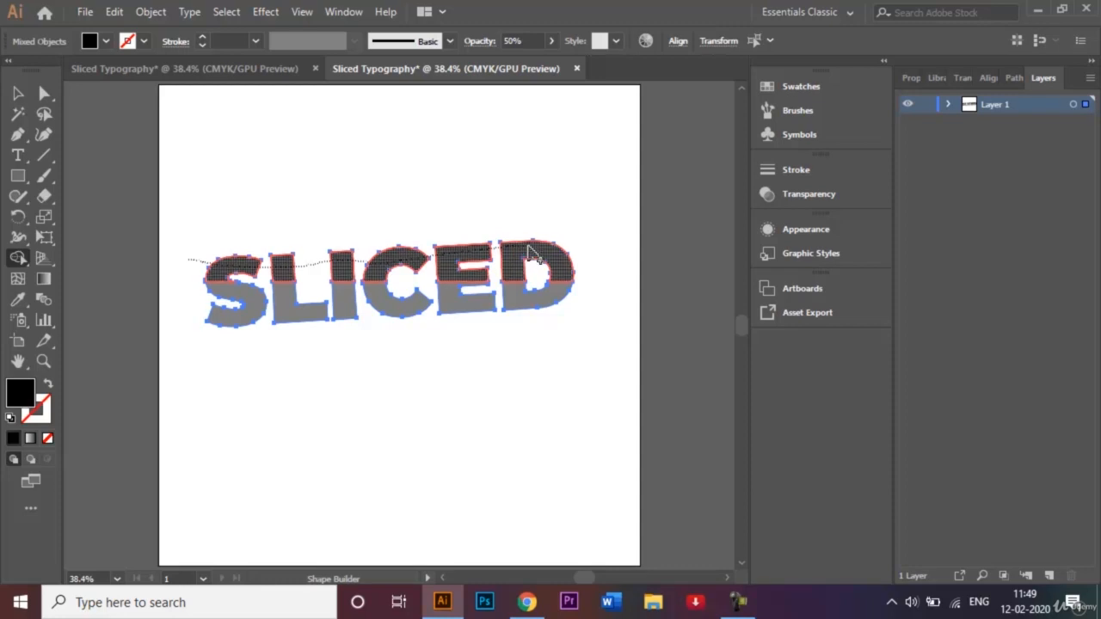
drag(531, 251, 529, 249)
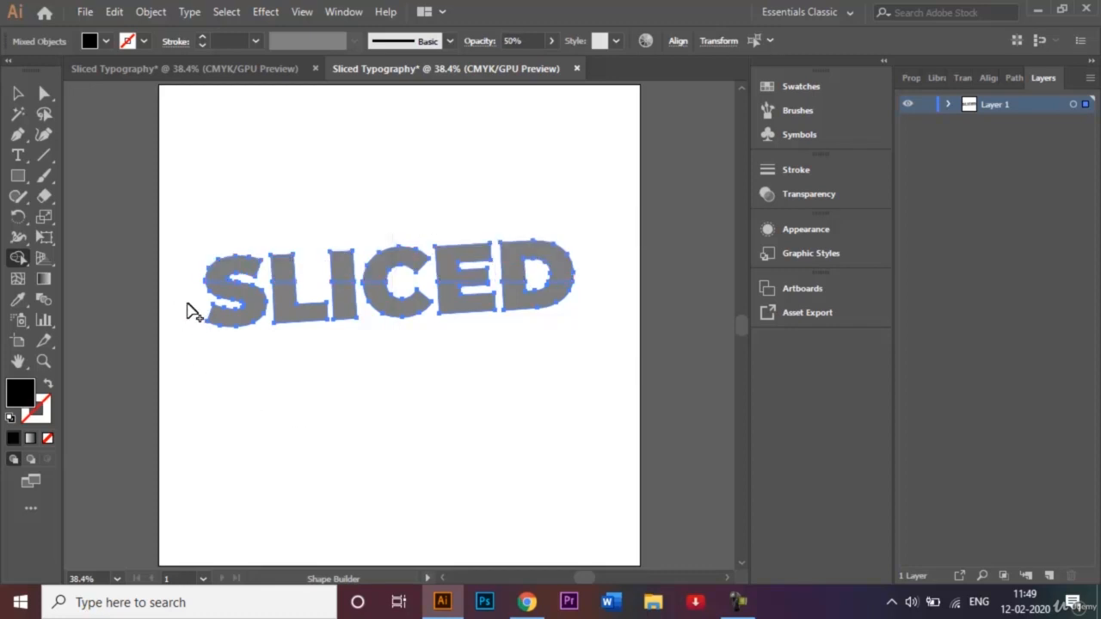
- Merge the lower parts of the SLICED letters with Shape Builder, then deselect the artwork
mouse_move(188, 304)
mouse_down()
mouse_move(273, 319)
mouse_move(521, 305)
mouse_up()
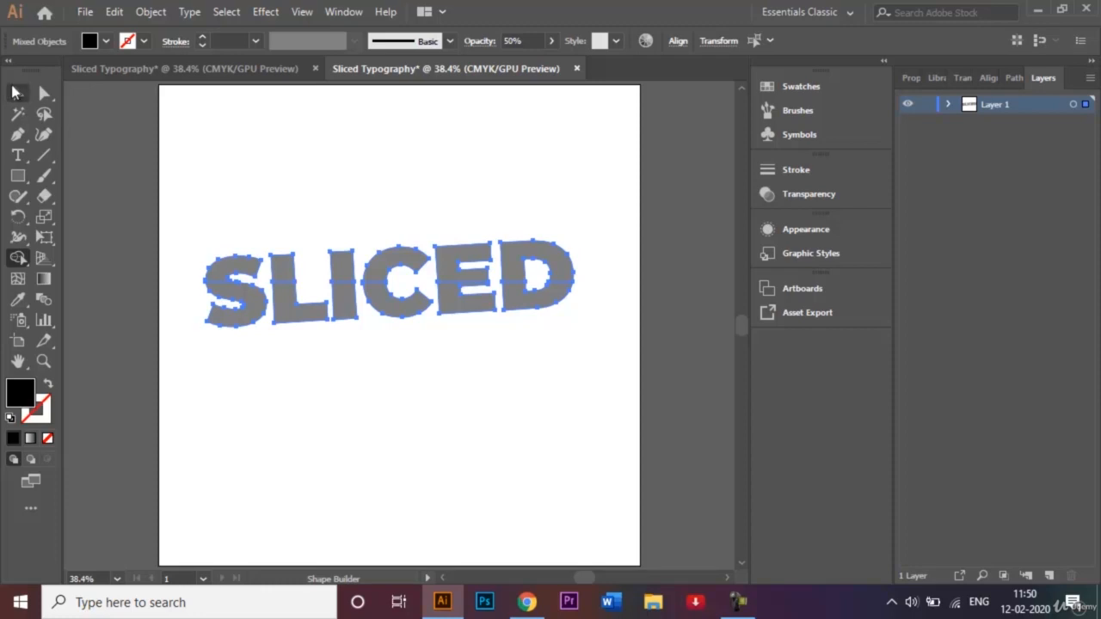
click(17, 93)
click(362, 161)
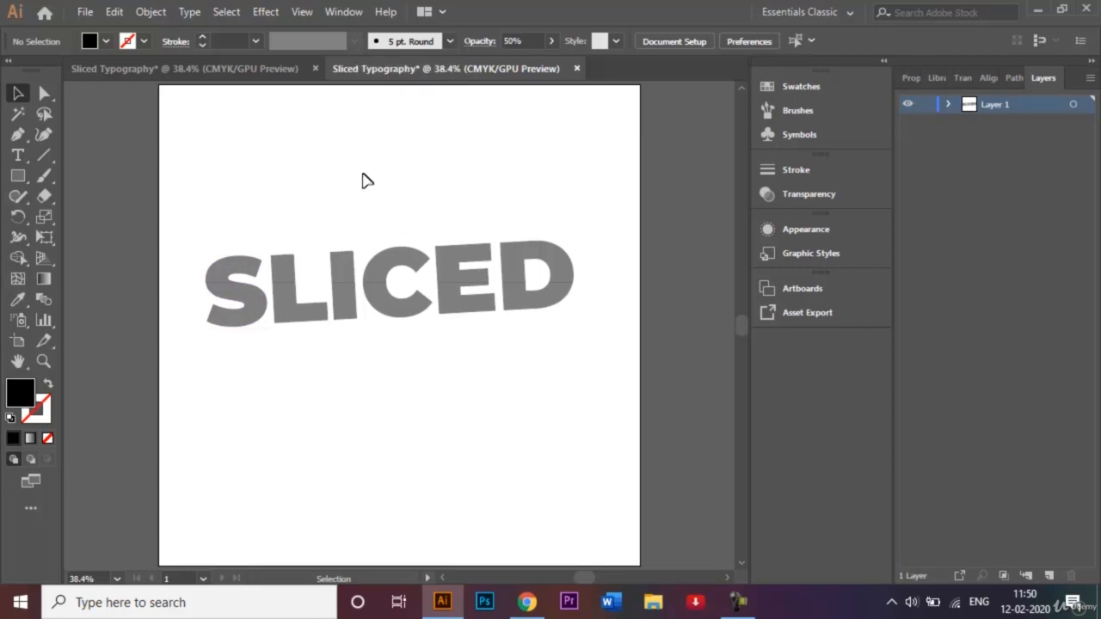
- Nudge the lower half of the SLICED lettering slightly to the left of the upper half and deselect it
click(257, 315)
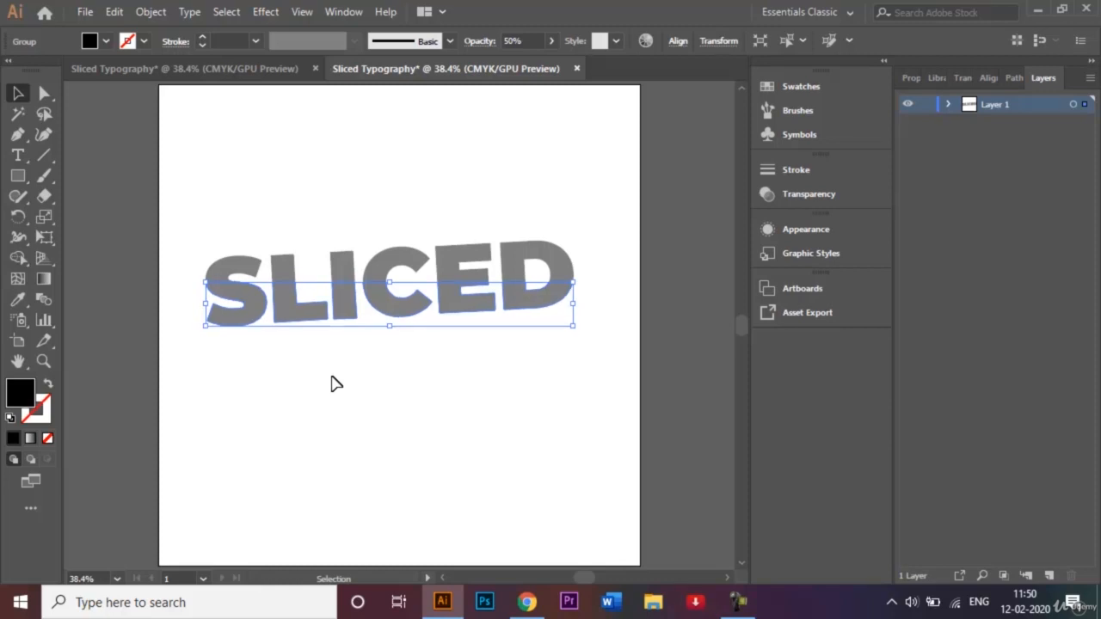
key(Left)
key(Left)
key(Left)
key(Left)
key(Left)
key(Left)
key(Left)
key(Left)
key(Left)
key(Left)
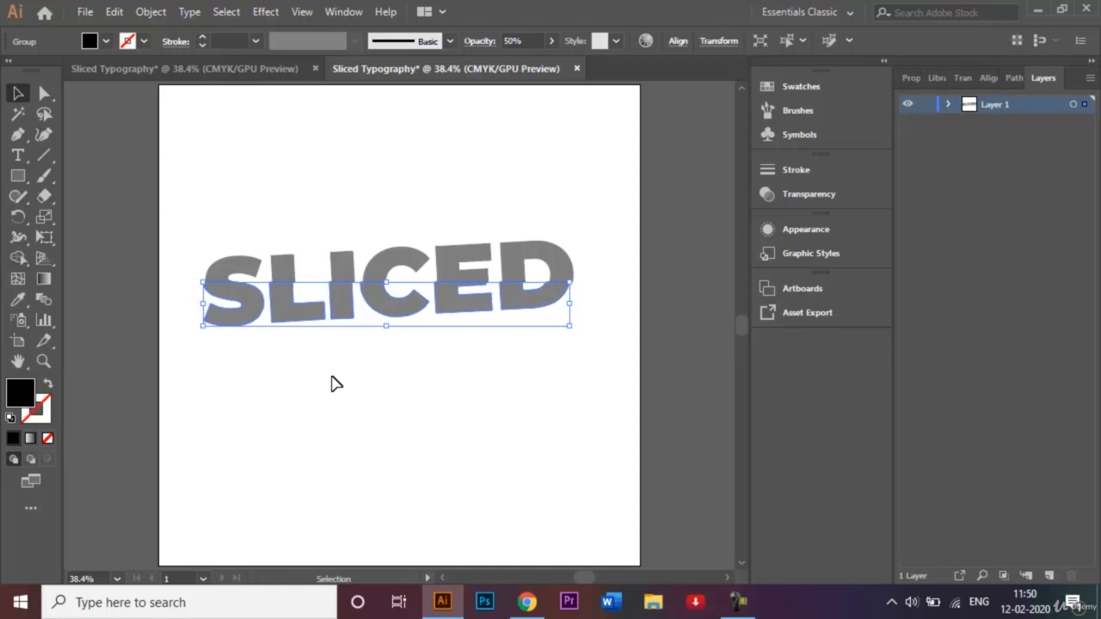
key(Left)
key(Left)
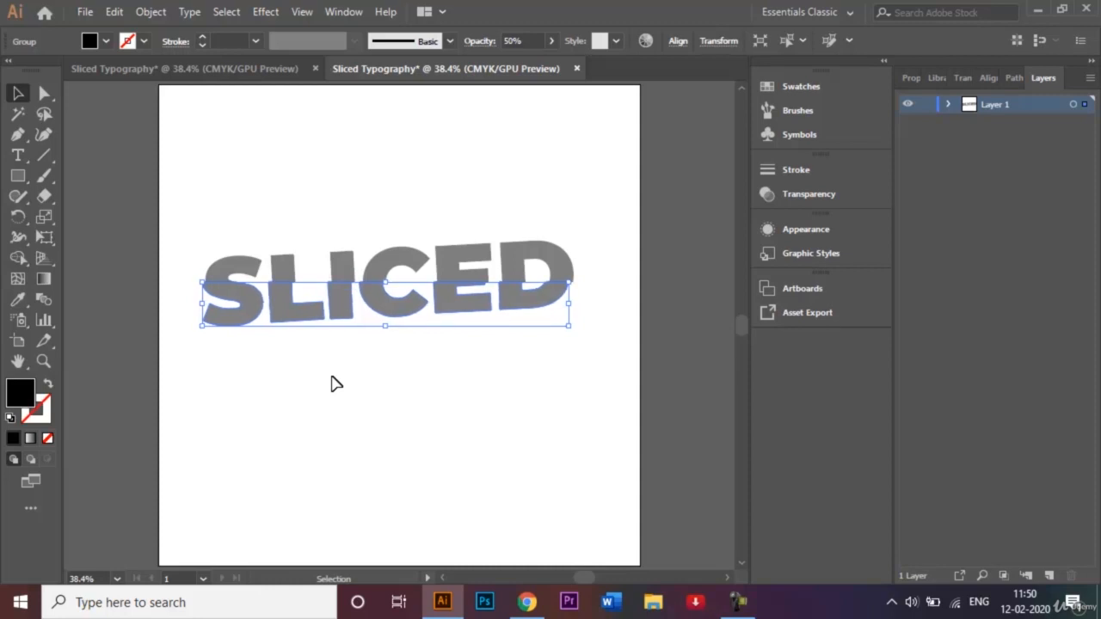
click(353, 385)
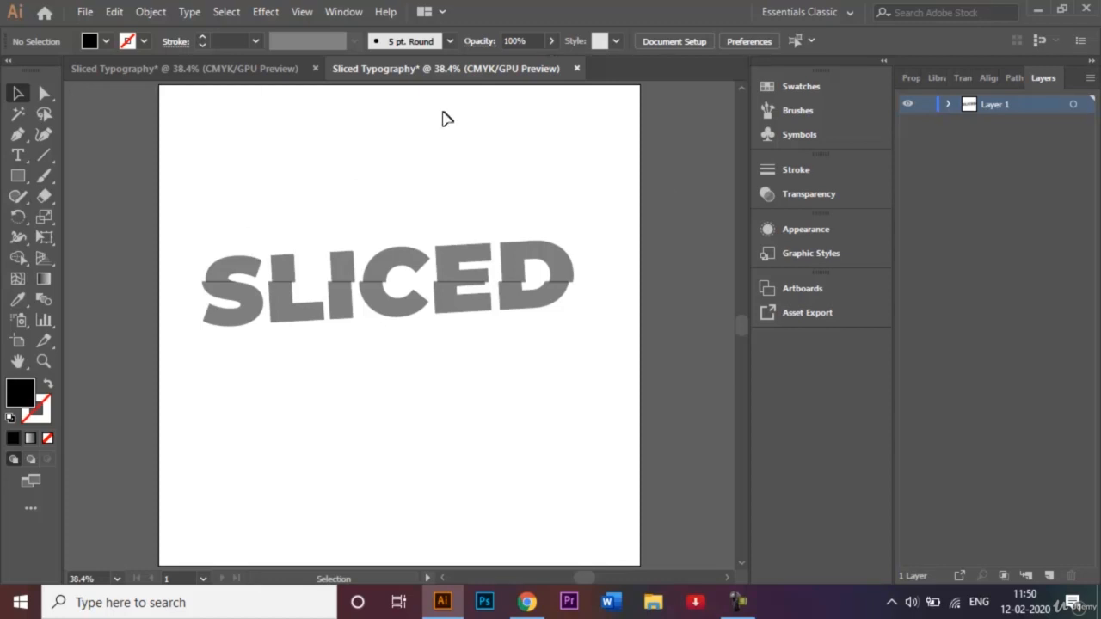
- Create a rectangle with a width of 1000 px and a height of 1000 px
click(18, 177)
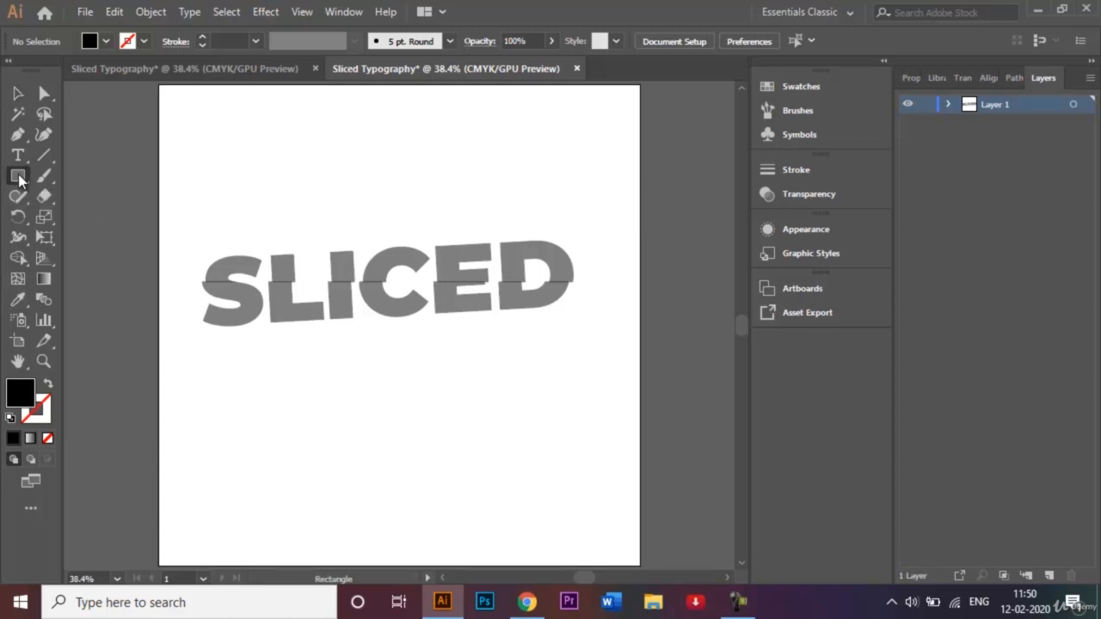
click(738, 602)
click(277, 161)
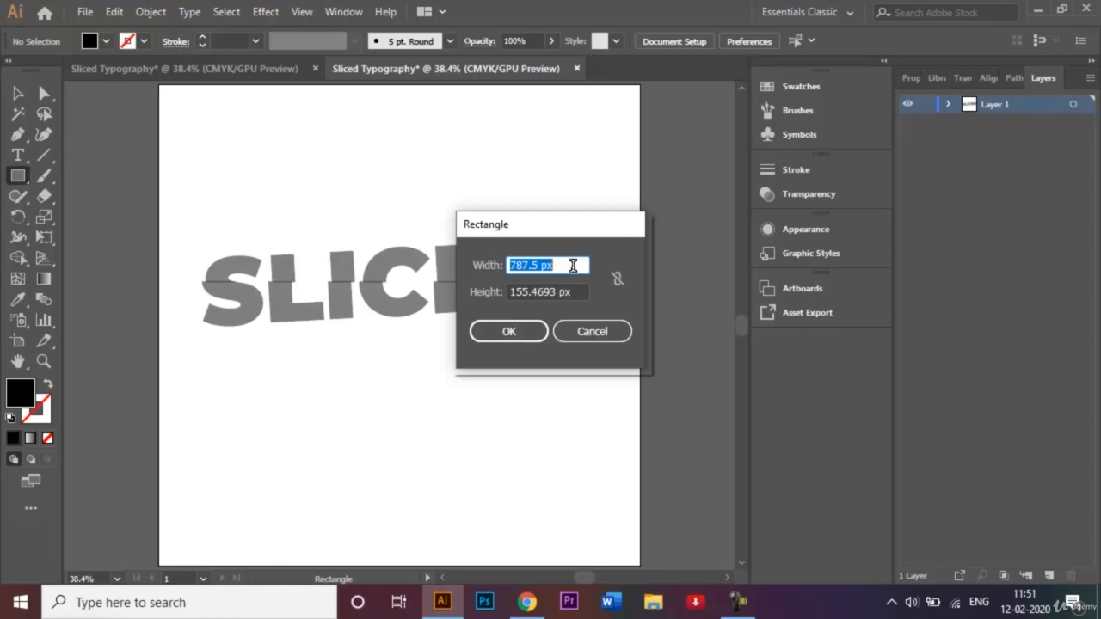
key(BackSpace)
text(1000)
click(556, 292)
key(BackSpace)
key(BackSpace)
key(BackSpace)
key(BackSpace)
key(BackSpace)
key(BackSpace)
key(BackSpace)
key(BackSpace)
text(100)
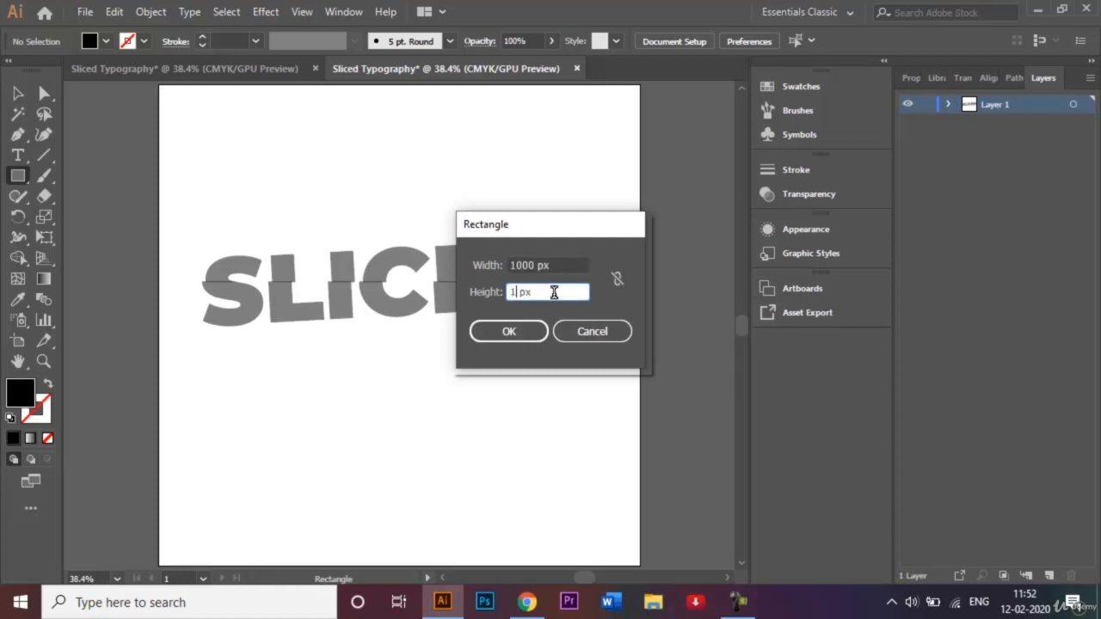
text(0)
click(510, 327)
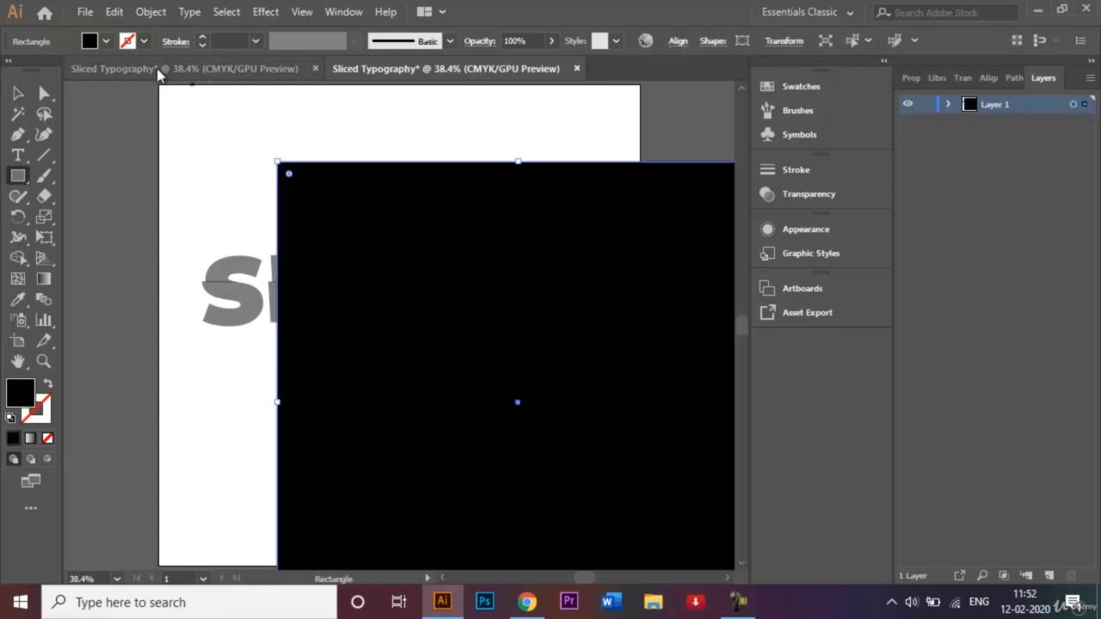
- Fill the large square with the bright red swatch
click(105, 41)
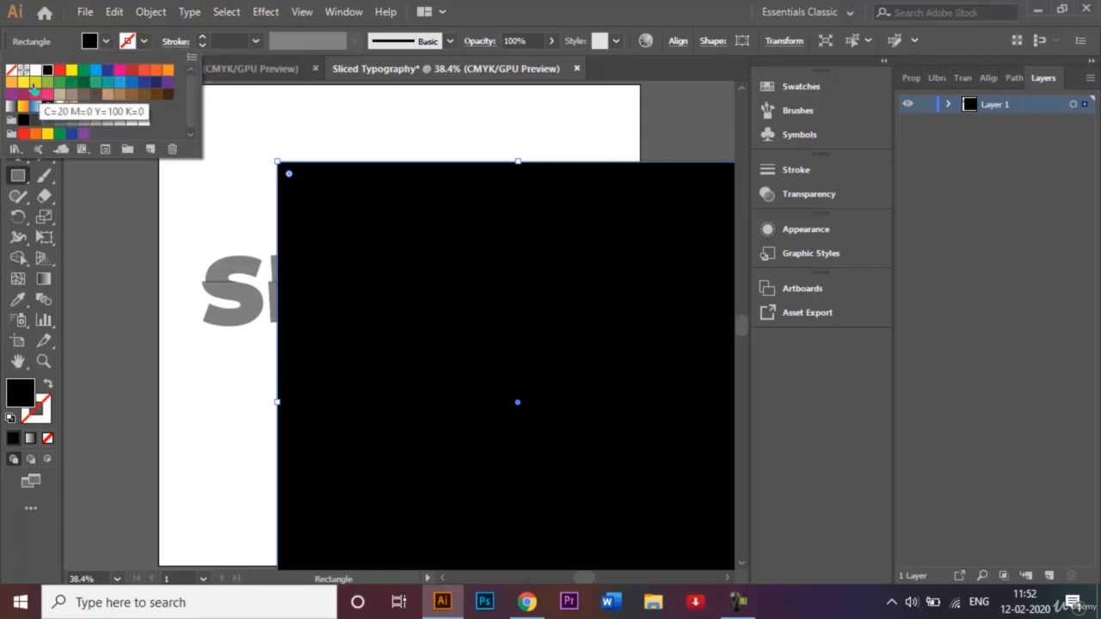
click(59, 70)
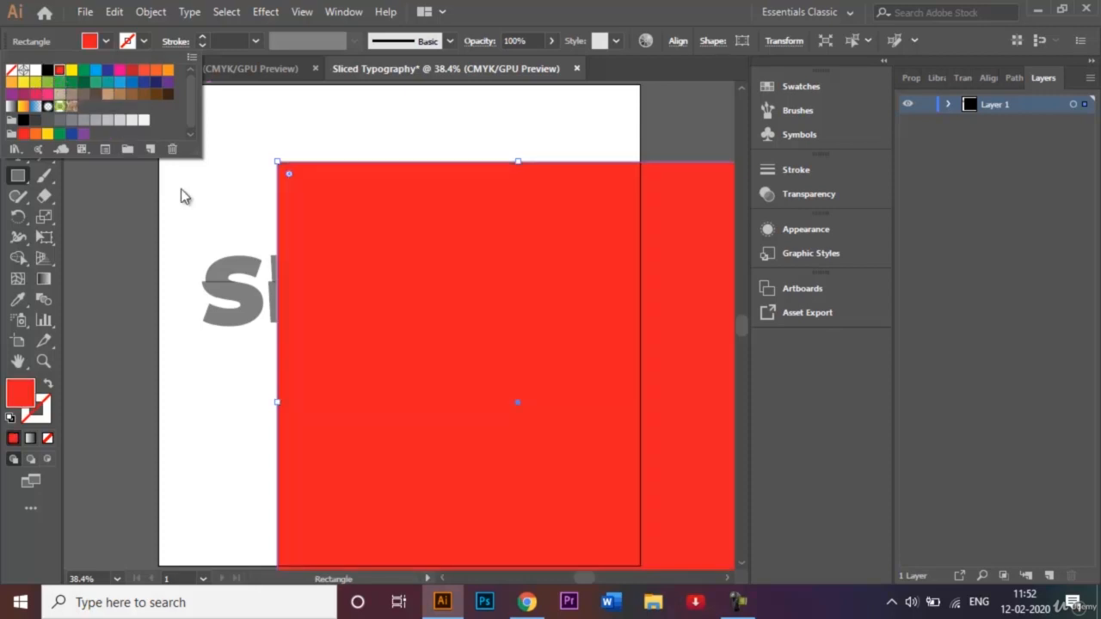
click(181, 190)
- Align the red square with the artboard, send it to the back behind the lettering, and deselect it
click(18, 92)
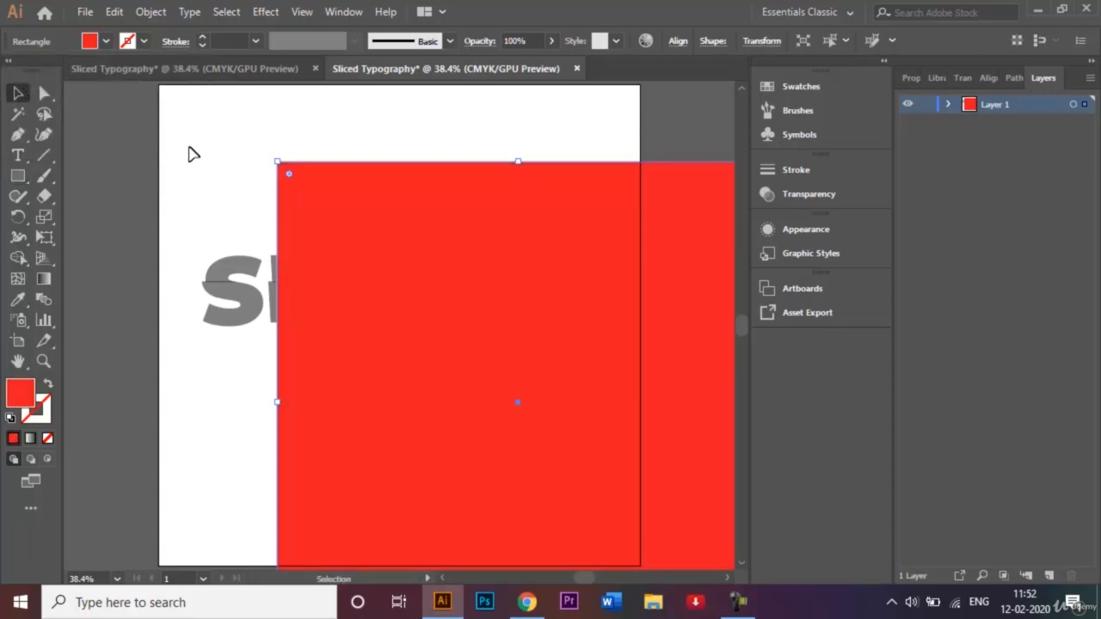
drag(363, 229, 246, 158)
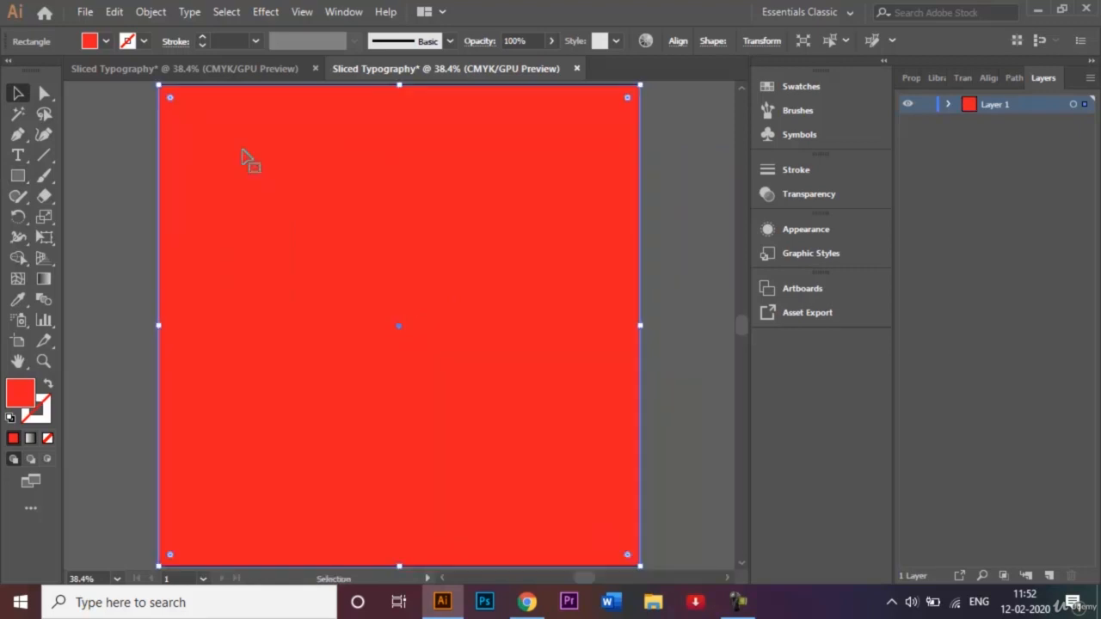
right_click(516, 261)
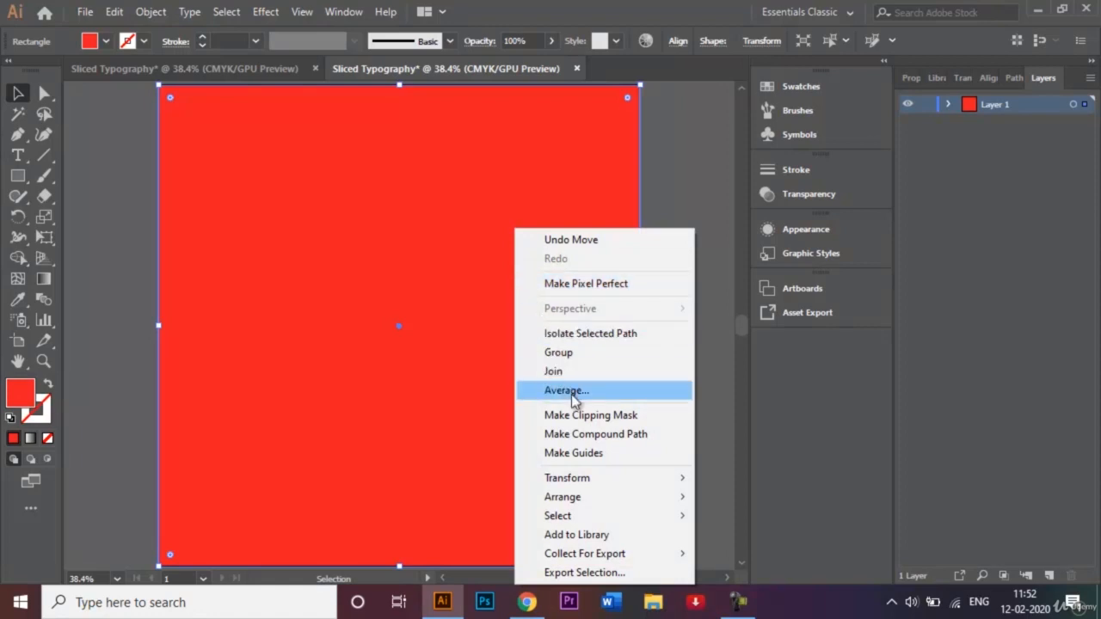
mouse_move(585, 506)
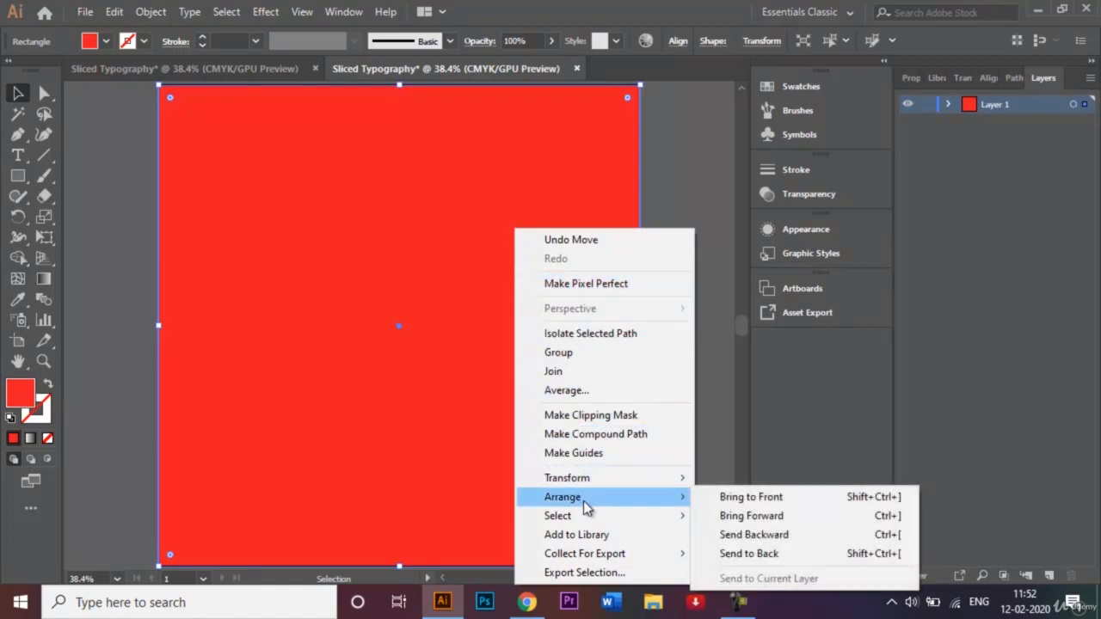
click(762, 557)
click(664, 337)
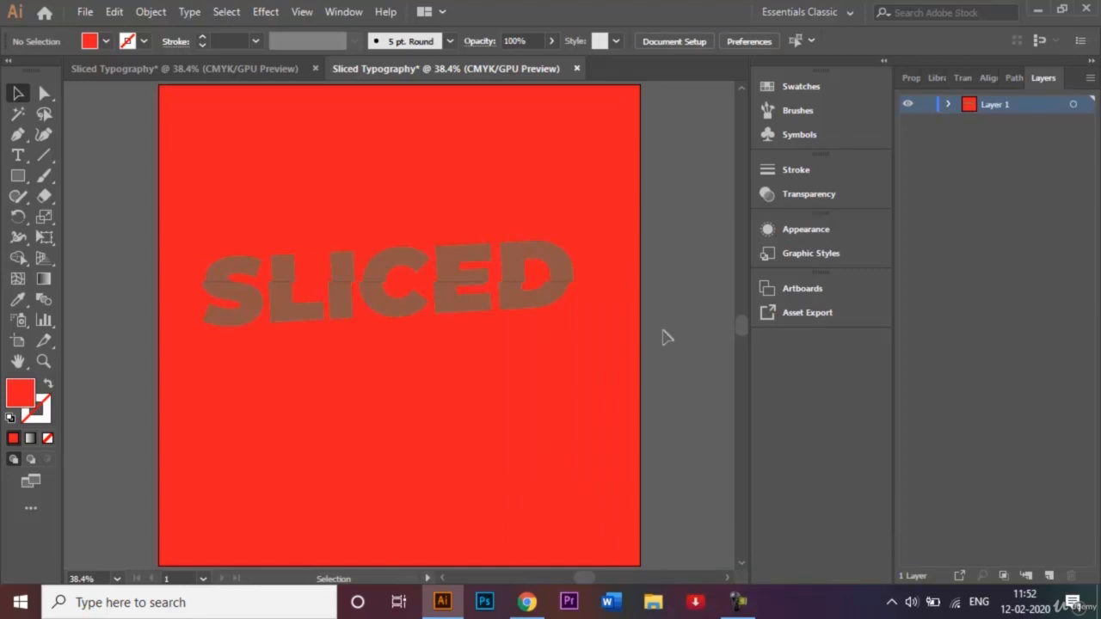
- Select the lower half and all upper letter pieces of SLICED and group them together
click(255, 274)
shift+click(256, 303)
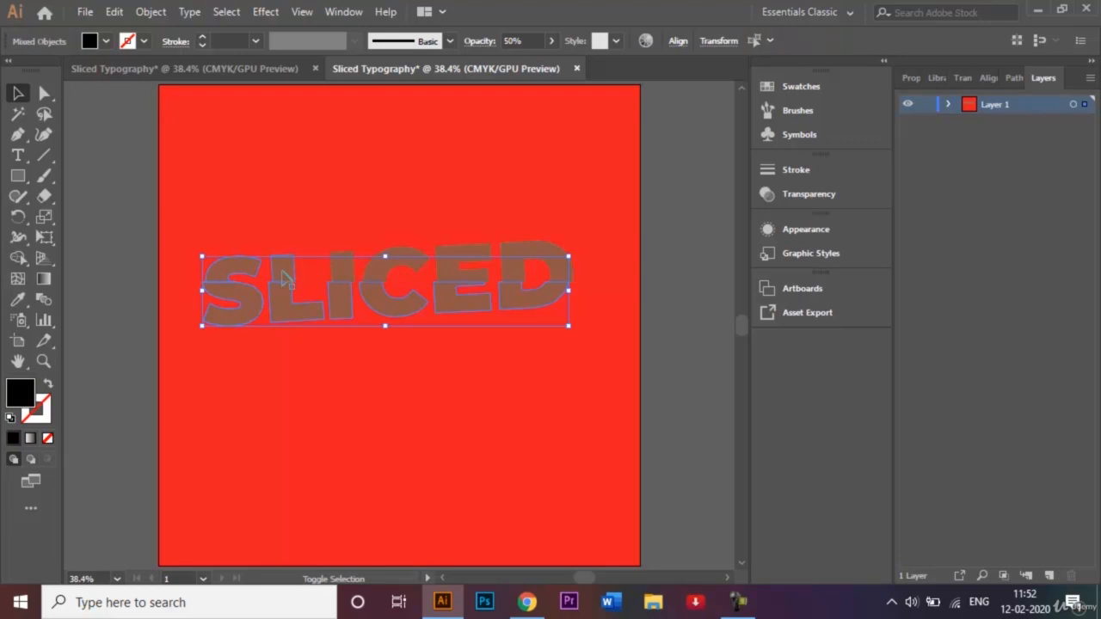
shift+click(449, 272)
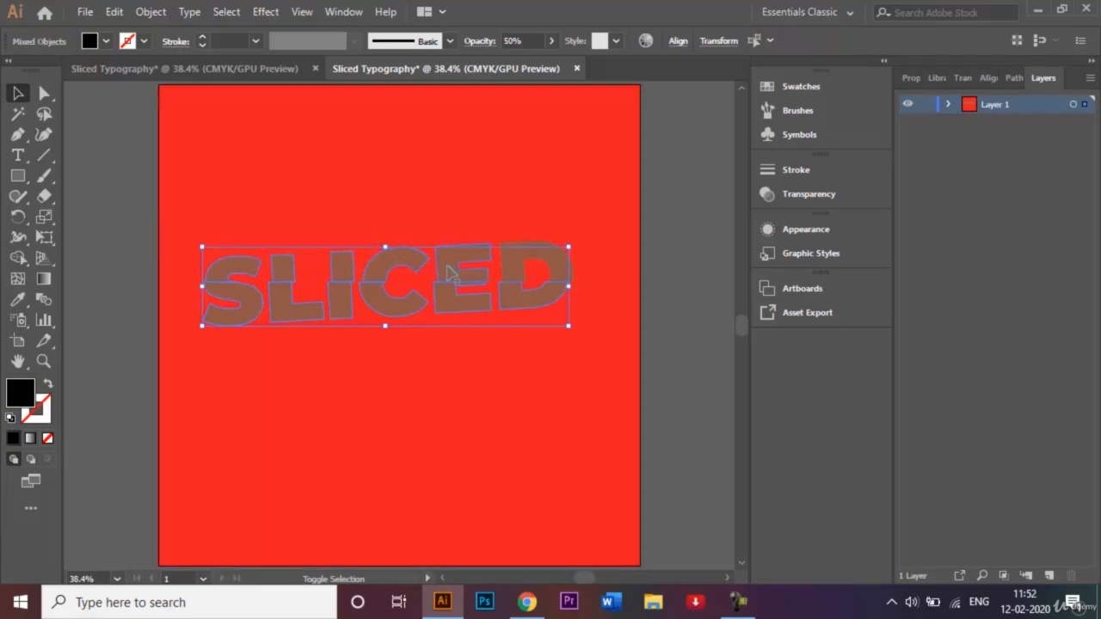
shift+click(509, 273)
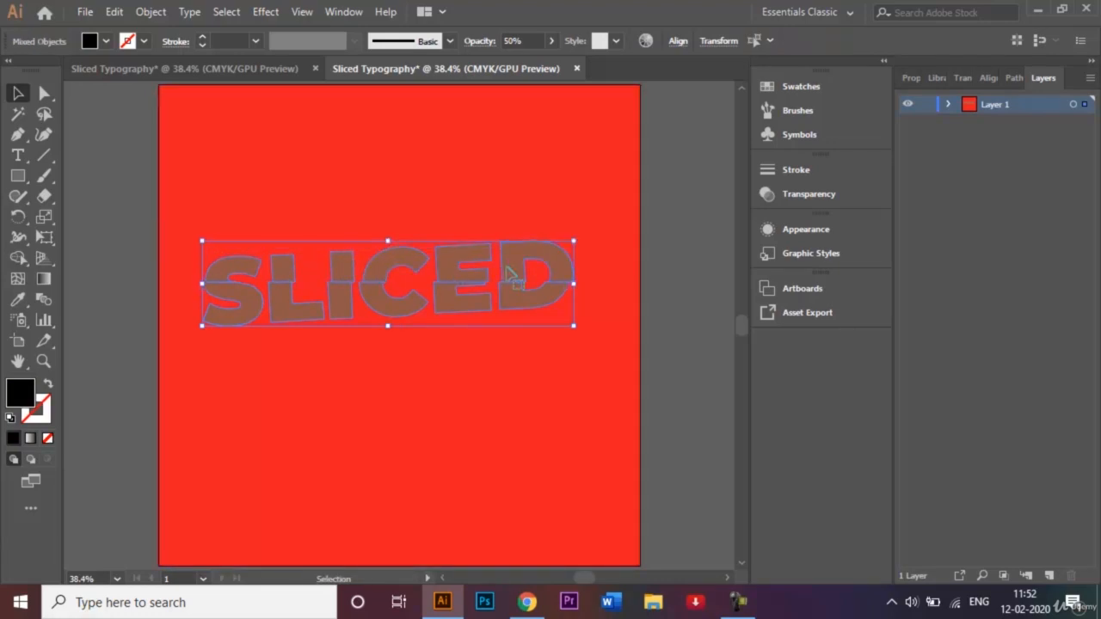
right_click(506, 266)
click(561, 372)
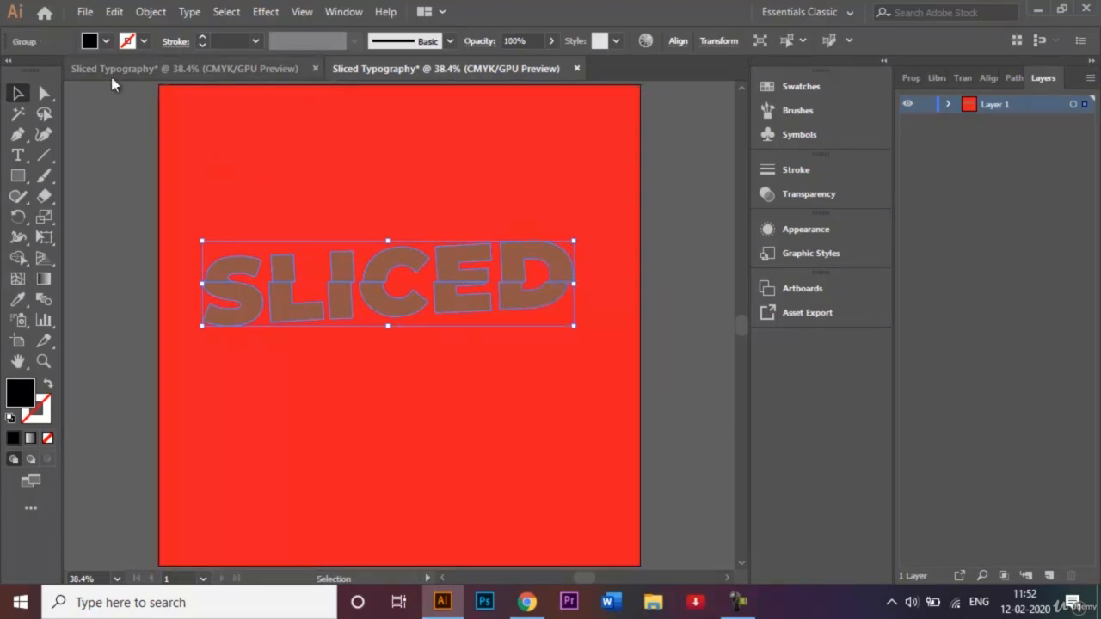
- Fill the grouped SLICED lettering with white and deselect it
click(93, 41)
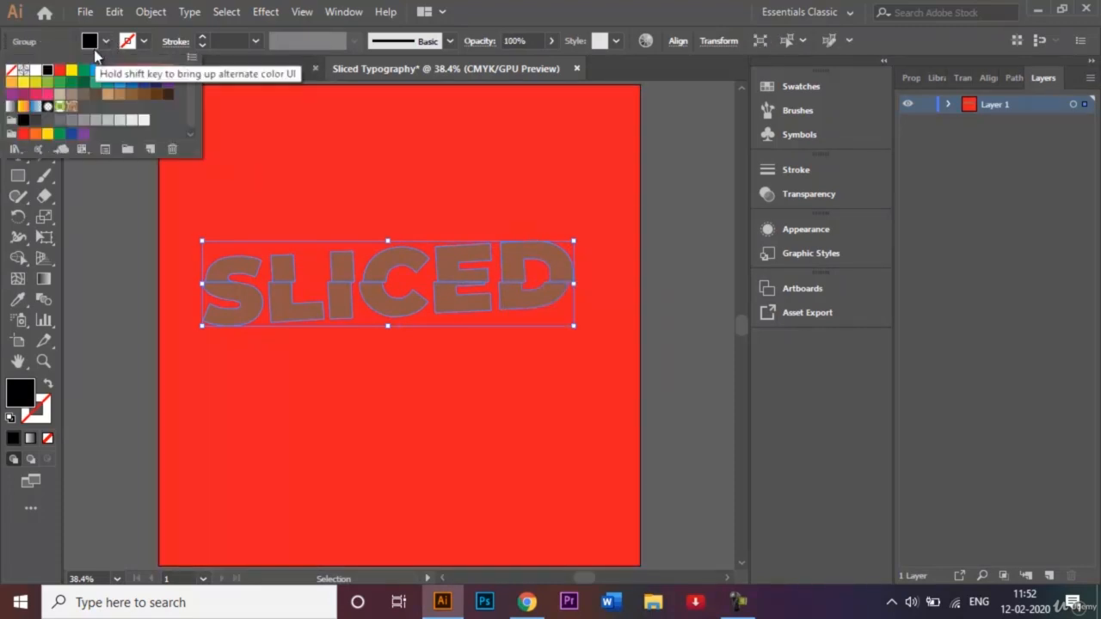
click(36, 72)
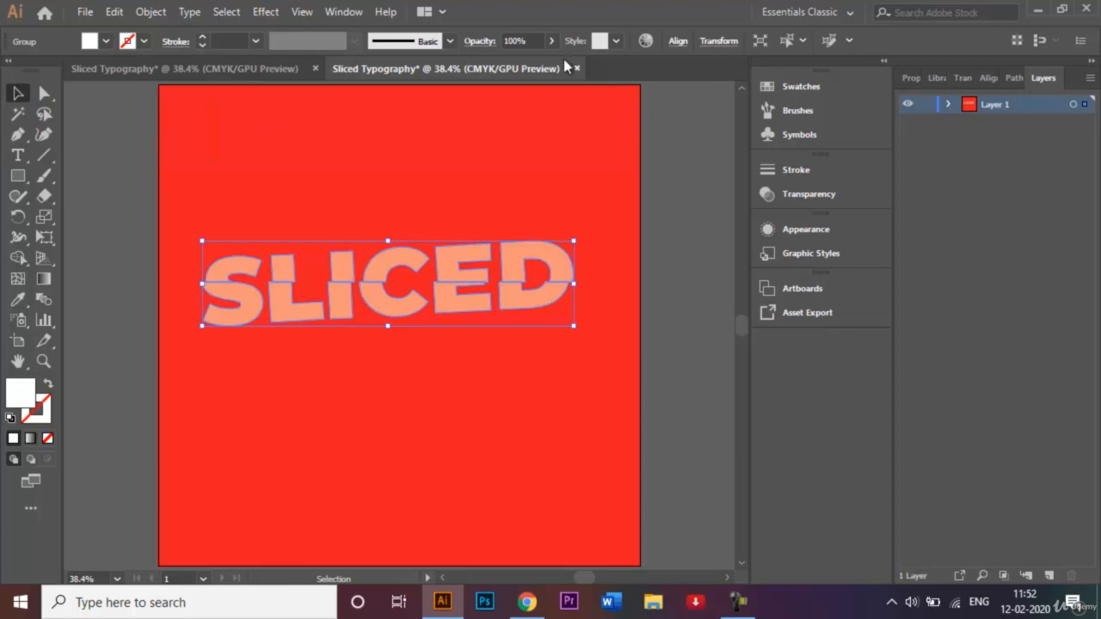
click(685, 267)
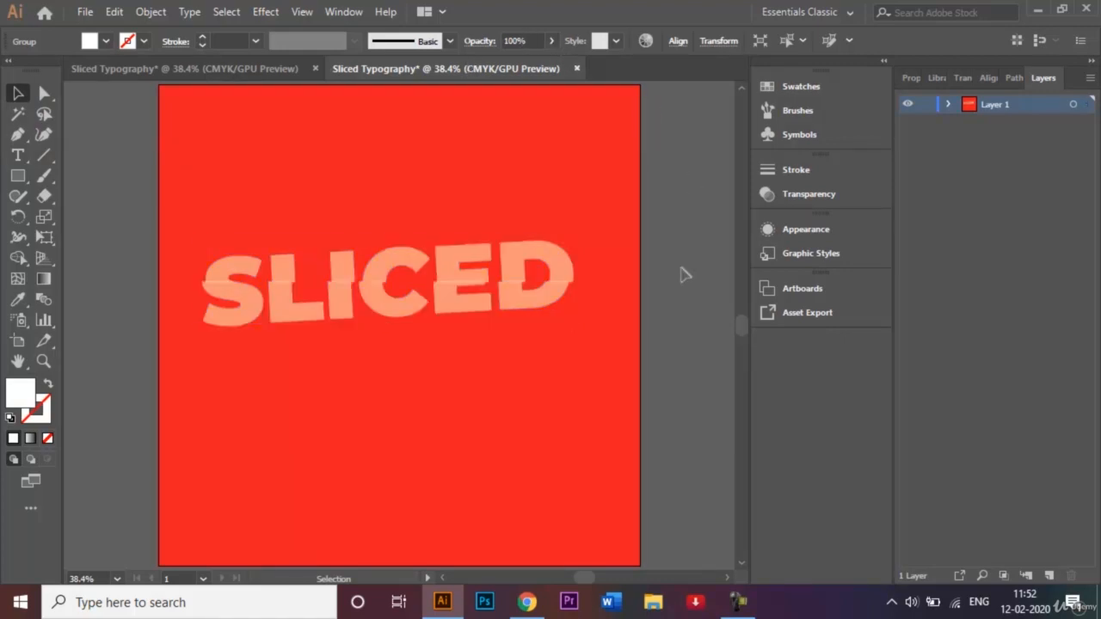
- Directly select only the upper pieces of all six letters in the grouped SLICED lettering
click(534, 251)
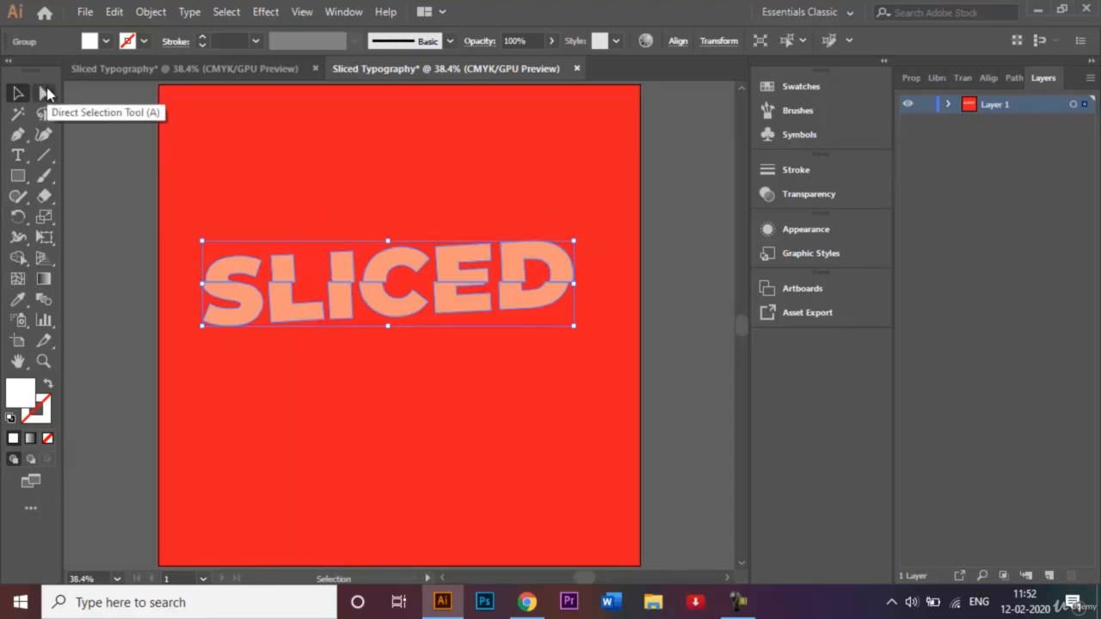
click(45, 92)
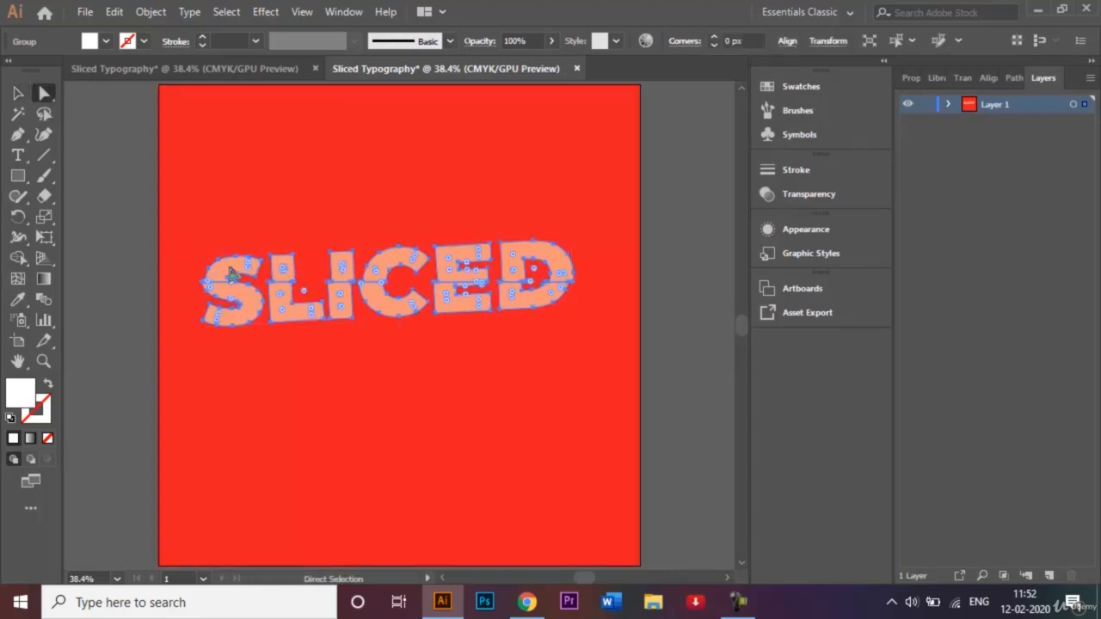
click(116, 211)
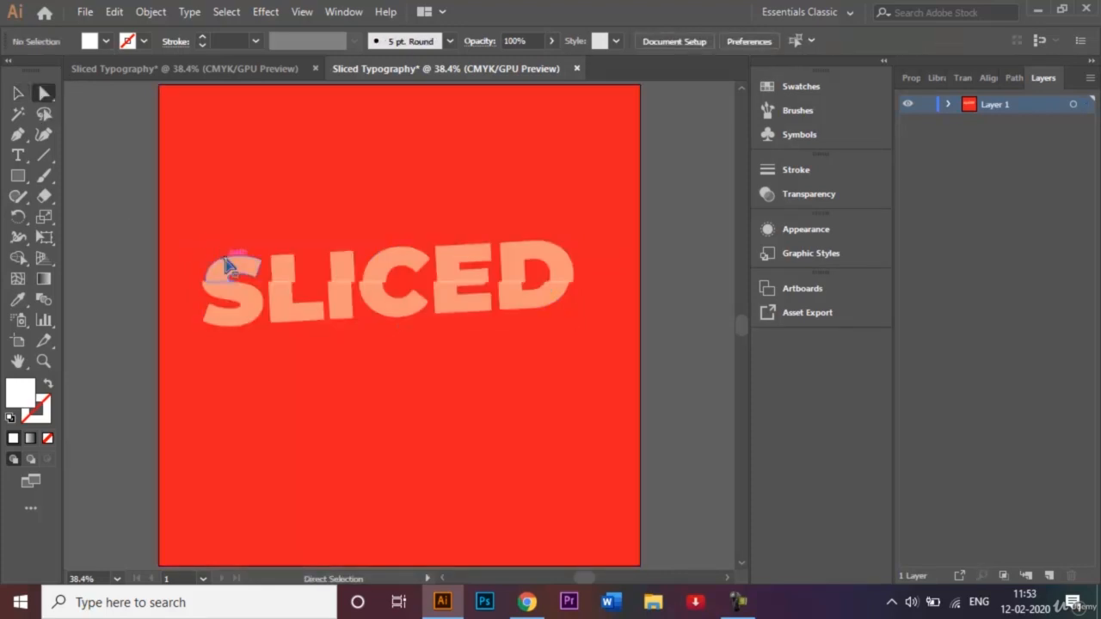
click(227, 266)
shift+click(285, 268)
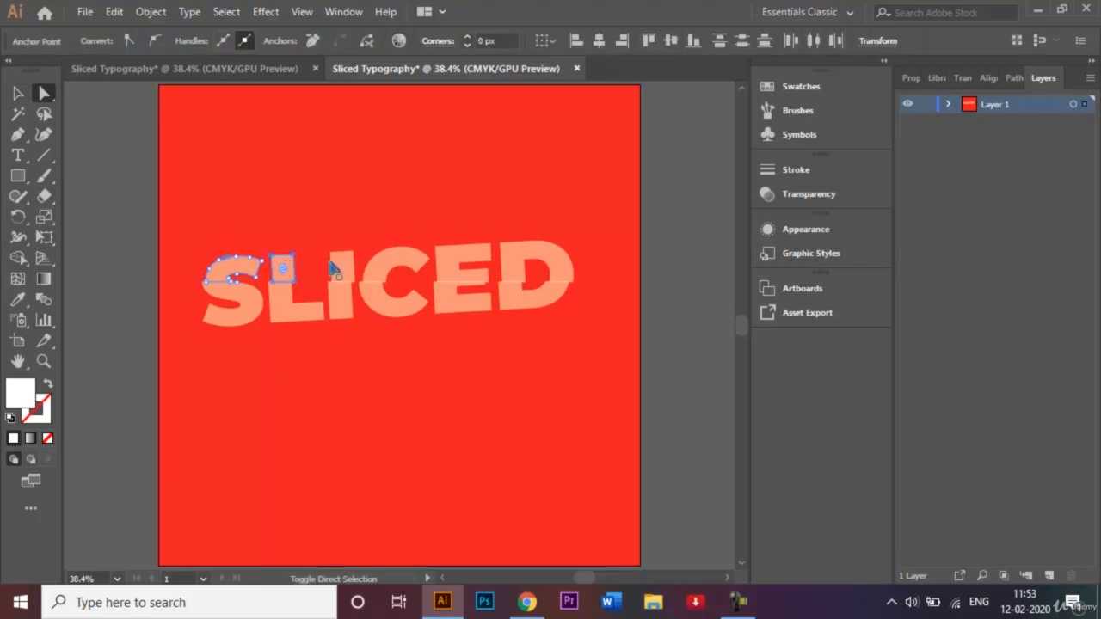
shift+click(340, 272)
shift+click(372, 268)
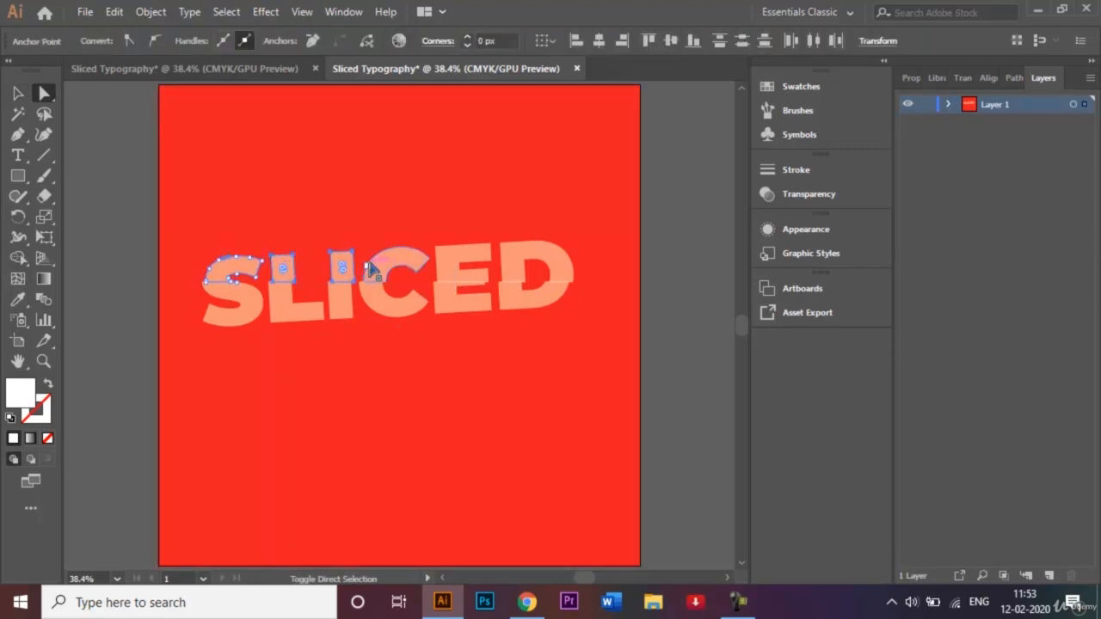
shift+click(512, 265)
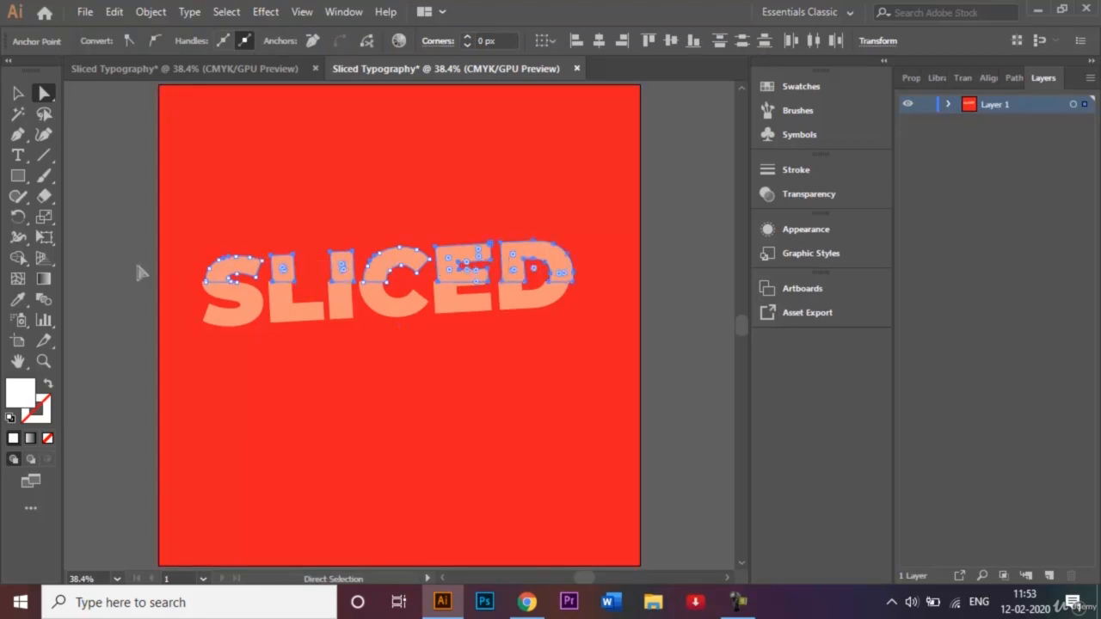
- Apply a white-to-black linear gradient fill to the selected upper letter pieces
click(43, 280)
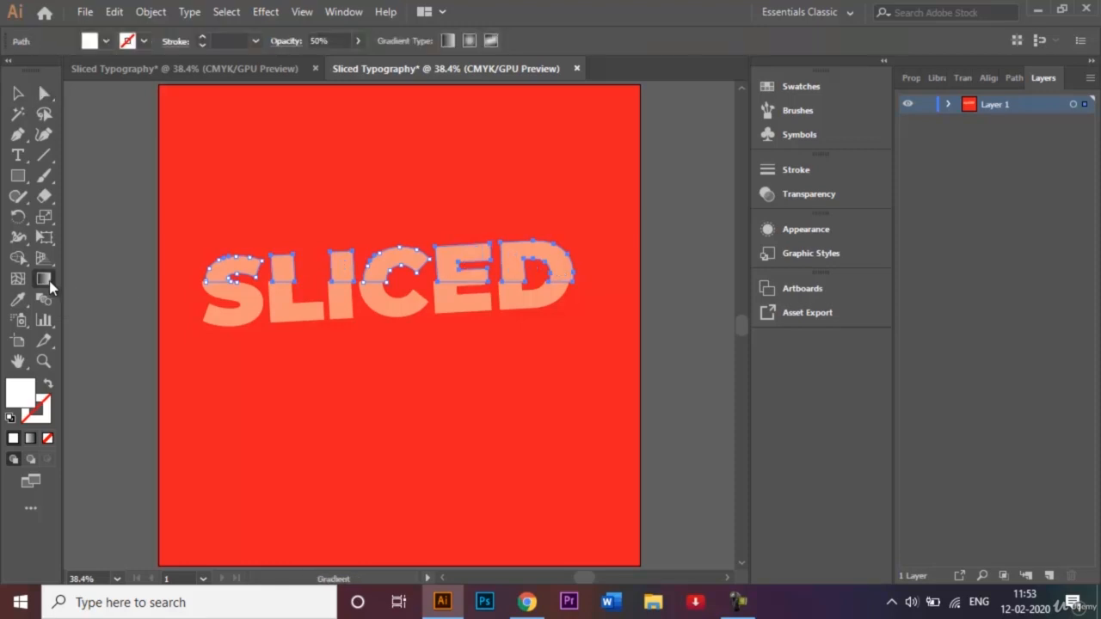
double_click(45, 282)
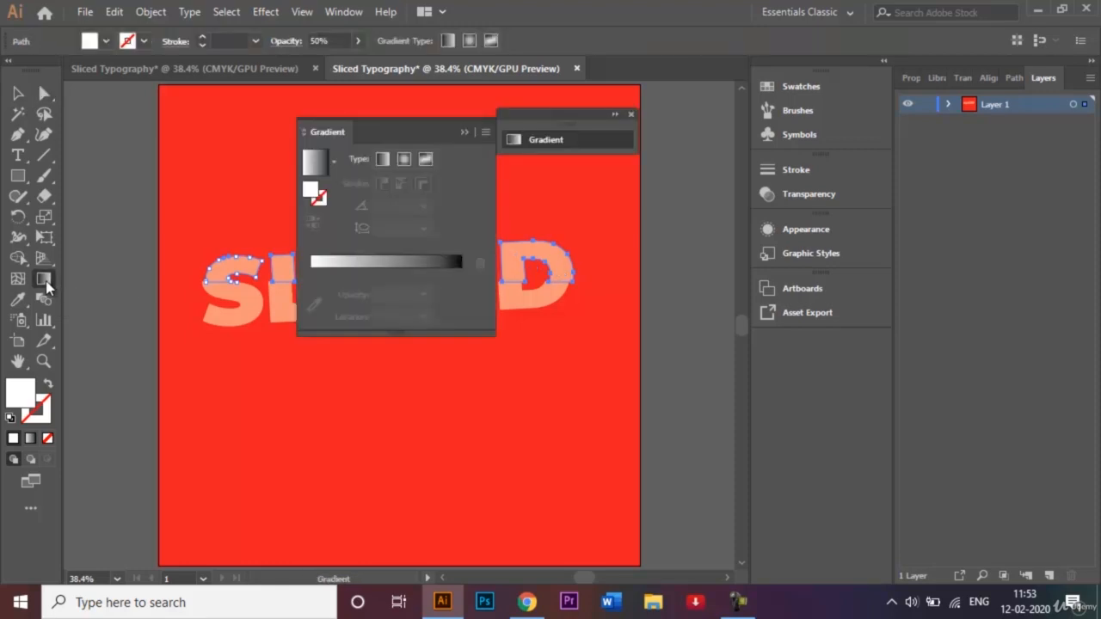
drag(430, 129, 736, 172)
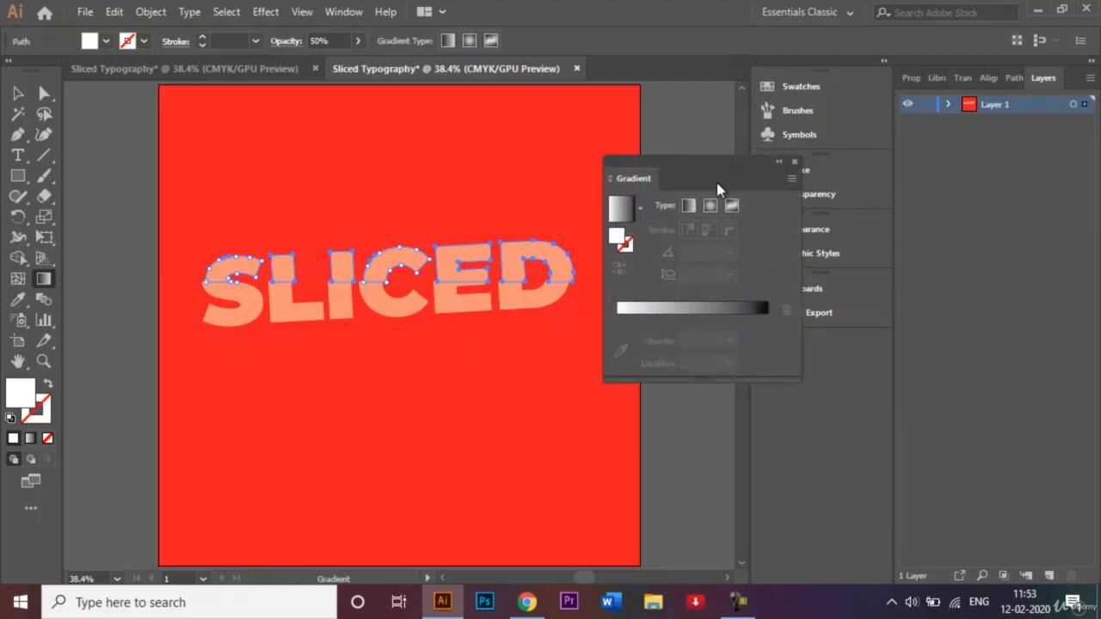
click(689, 206)
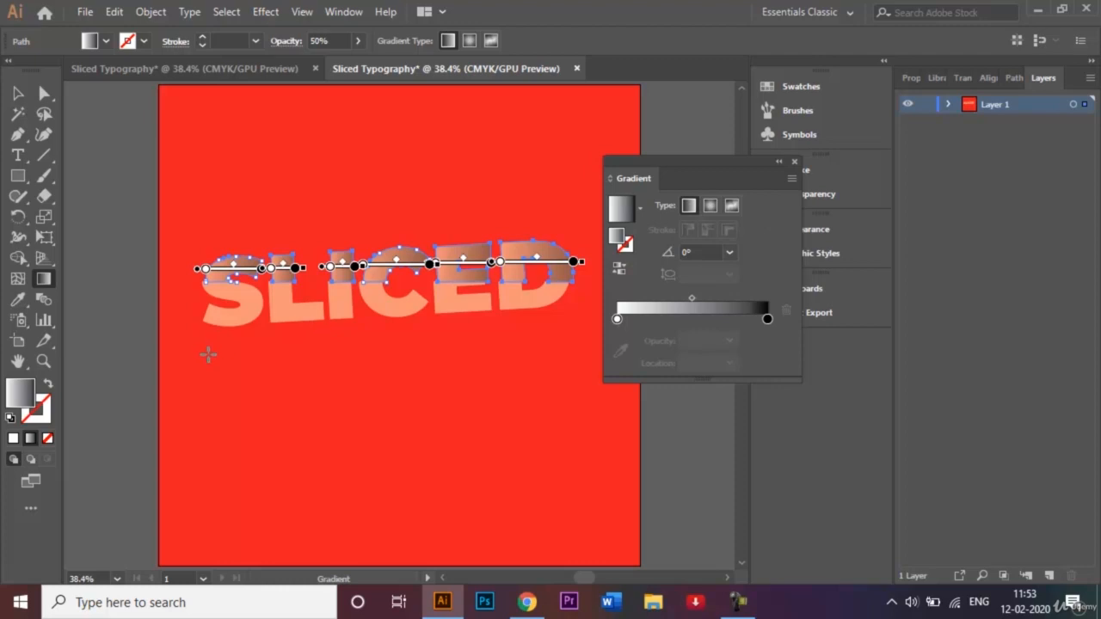
- Set the angle of the upper pieces' linear gradient to -90°, so the dark end lies along the slice
click(732, 253)
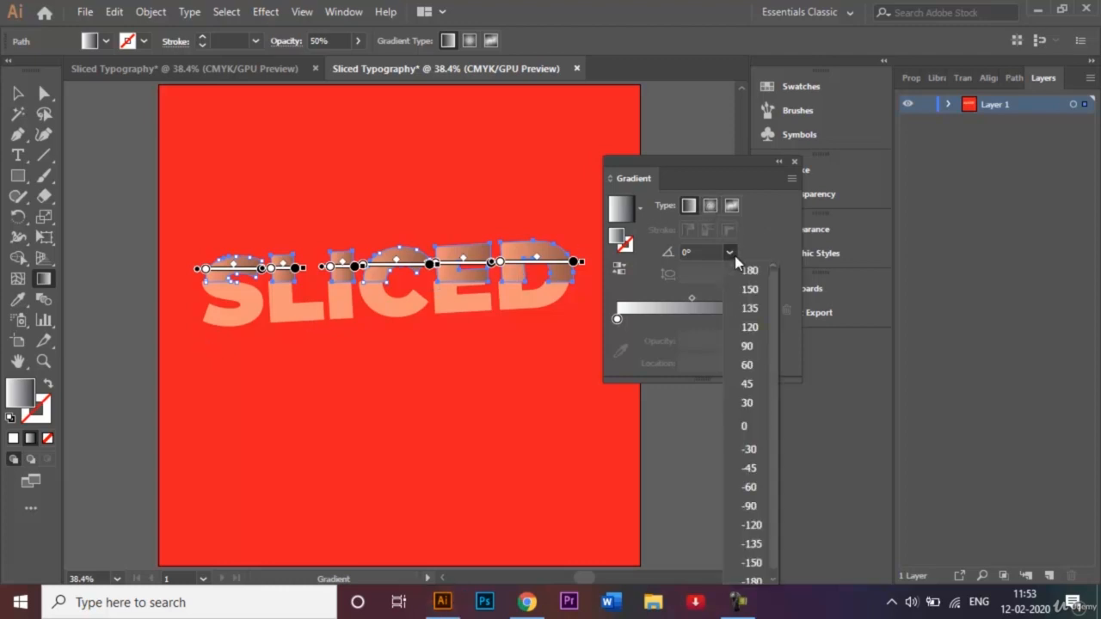
click(745, 348)
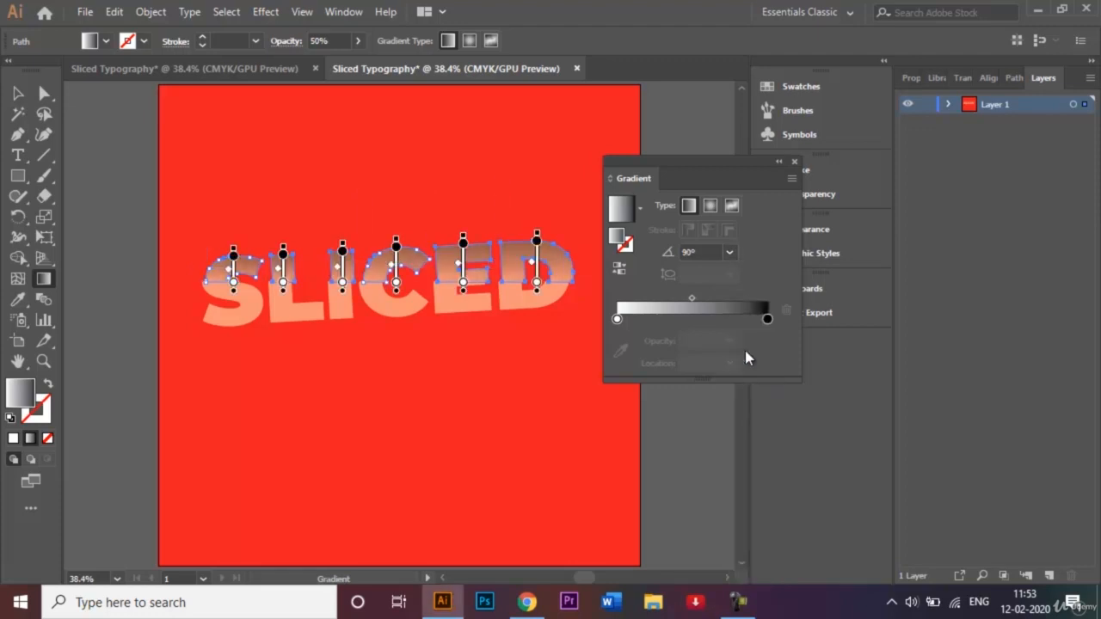
click(728, 254)
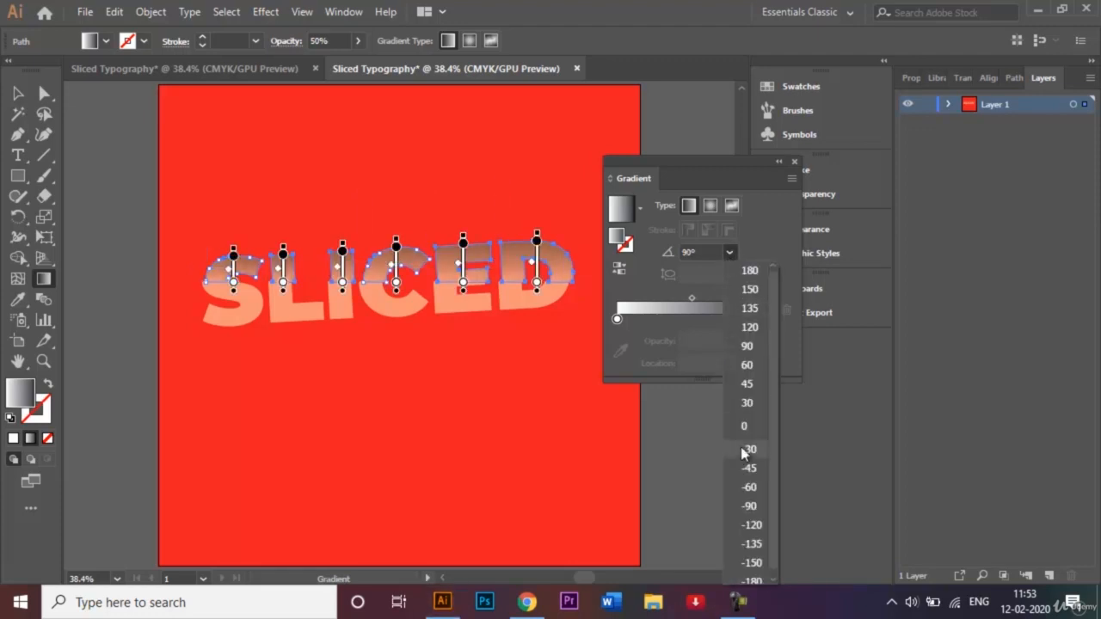
click(754, 507)
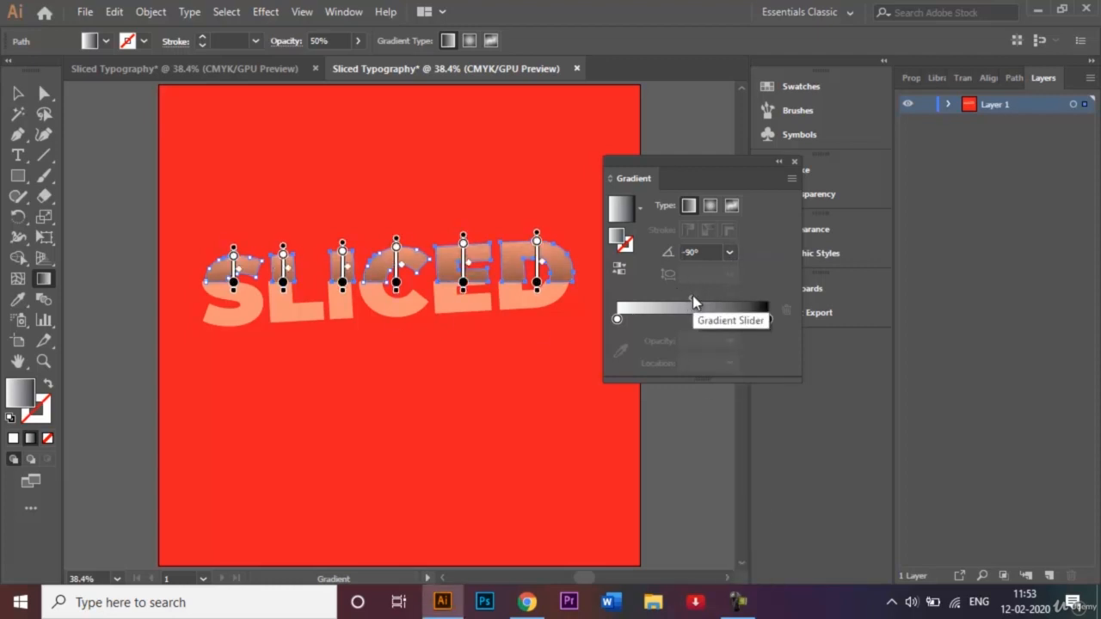
- Shift the gradient's midpoint toward the black end, to about 72%, and deselect the lettering
drag(692, 297, 726, 298)
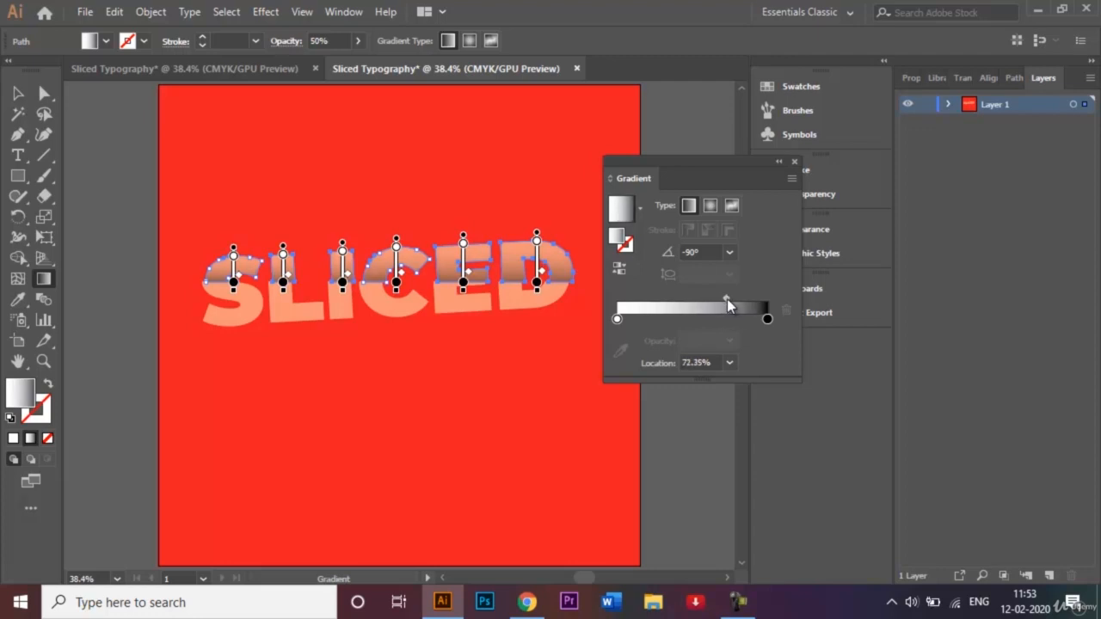
mouse_move(727, 299)
mouse_down()
mouse_move(716, 301)
mouse_move(729, 299)
mouse_up()
click(794, 162)
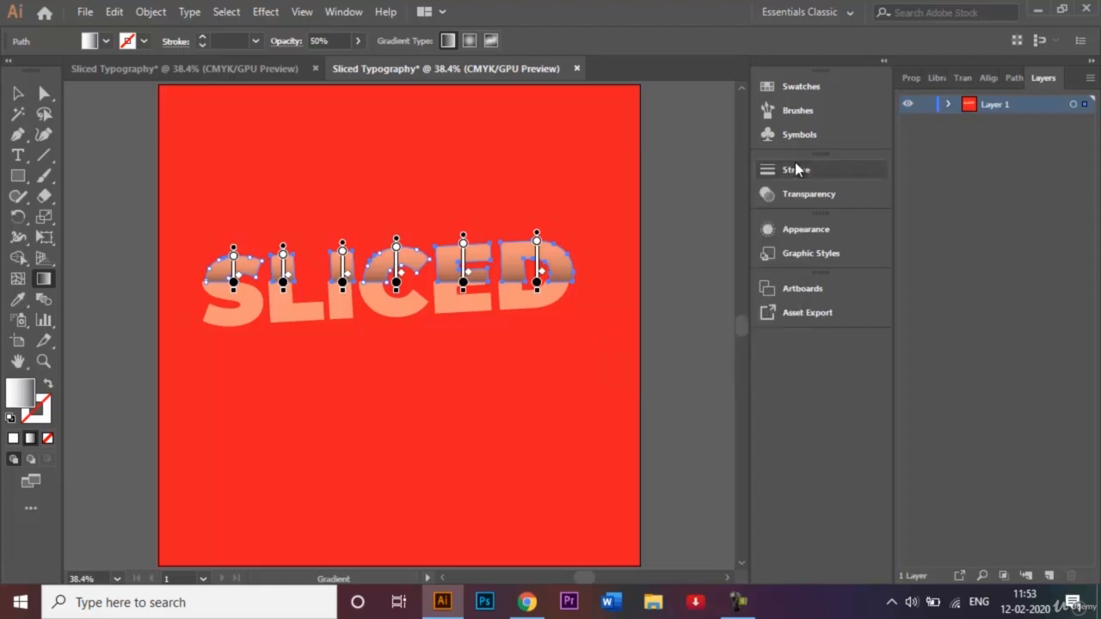
click(17, 96)
click(88, 193)
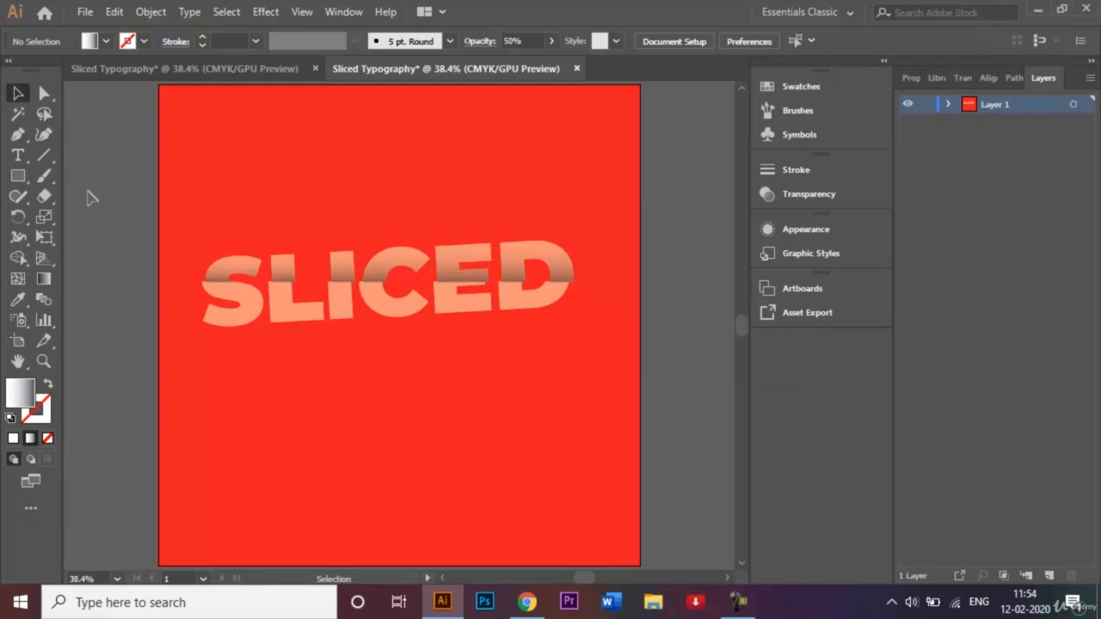
- Save the artwork as Sliced Typography.ai in the Graphics folder, in Adobe Illustrator format with the Illustrator CC version options
click(87, 12)
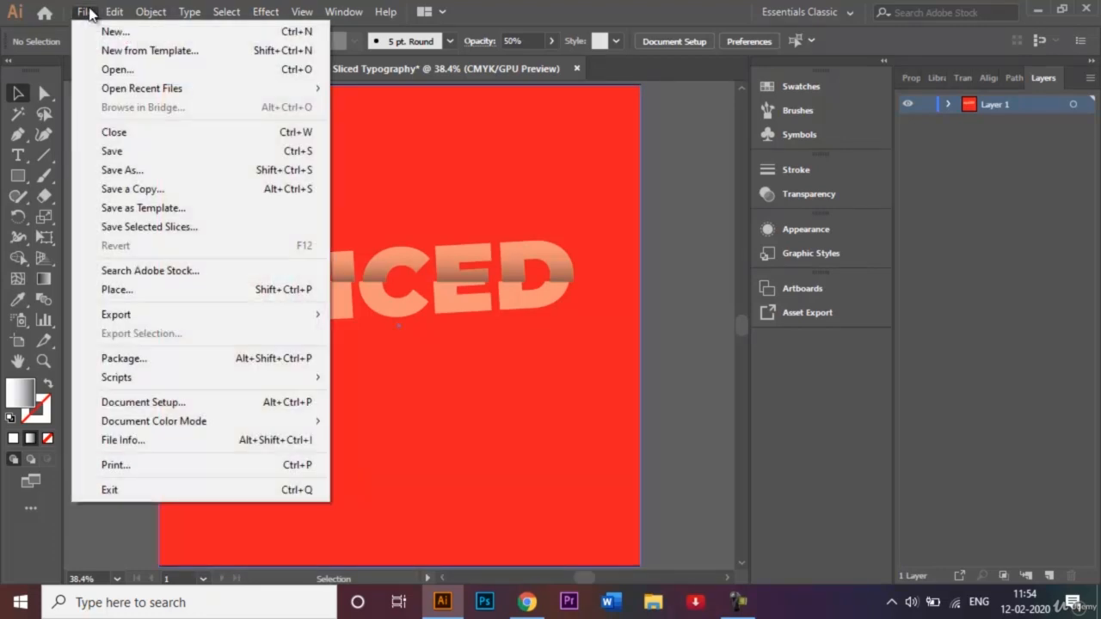
click(156, 169)
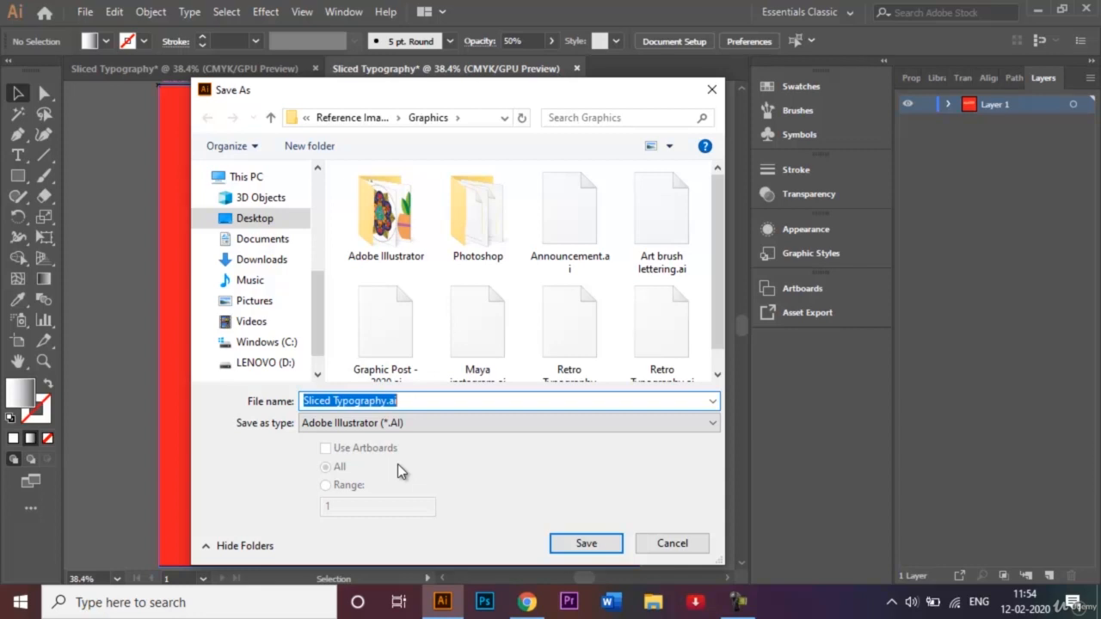
click(577, 544)
click(623, 540)
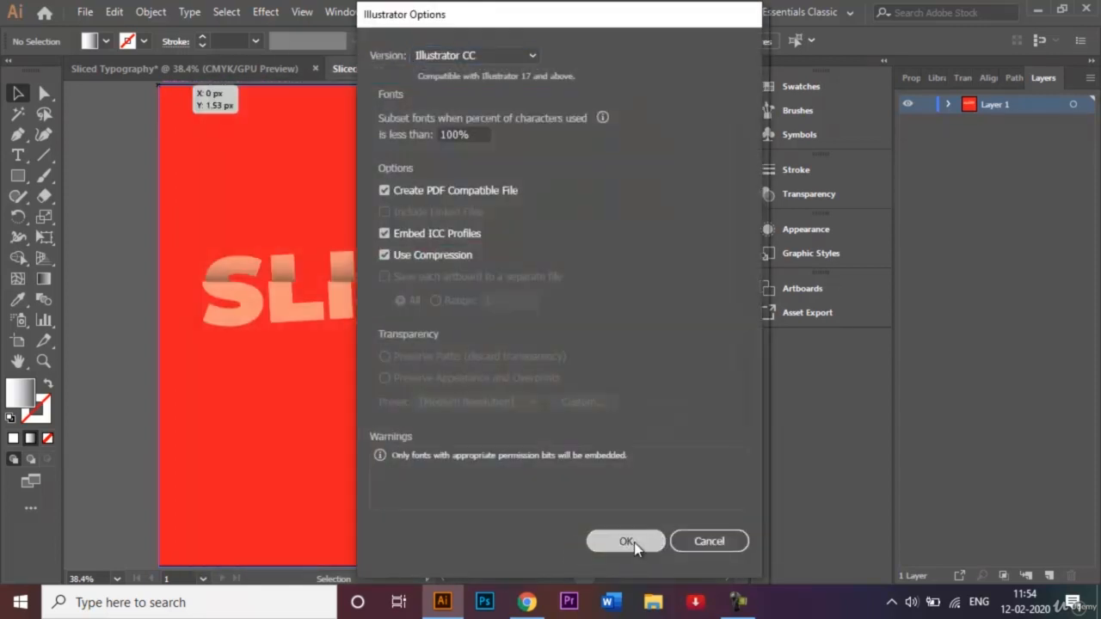